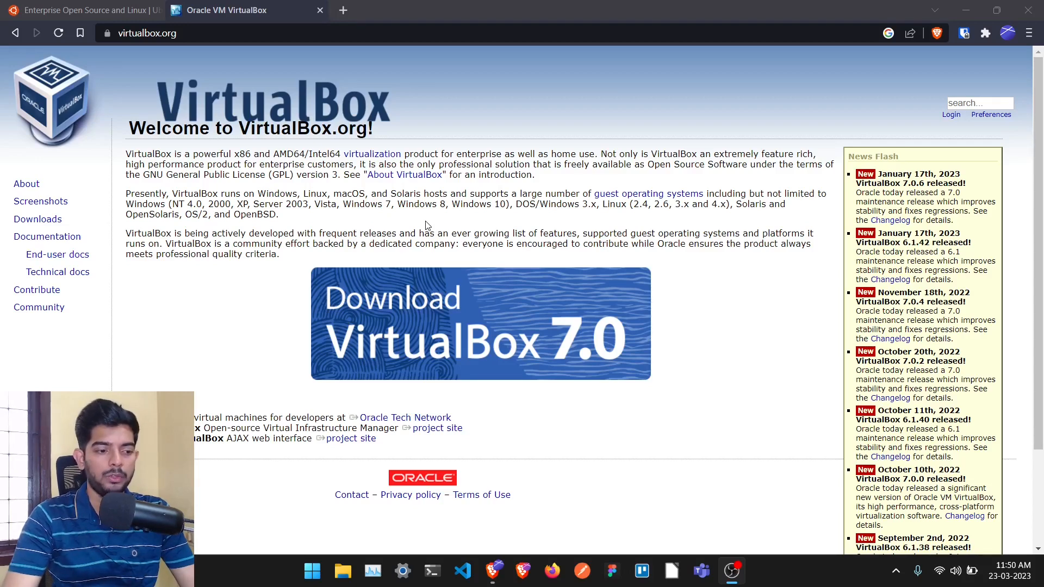
Step: Open the VirtualBox downloads page, and download the Ubuntu Desktop 22.04 LTS image from ubuntu.com as ubuntu-22.04.2-desktop-amd64.iso into the linux folder
{"action": "left_click", "coordinate": [427, 313]}
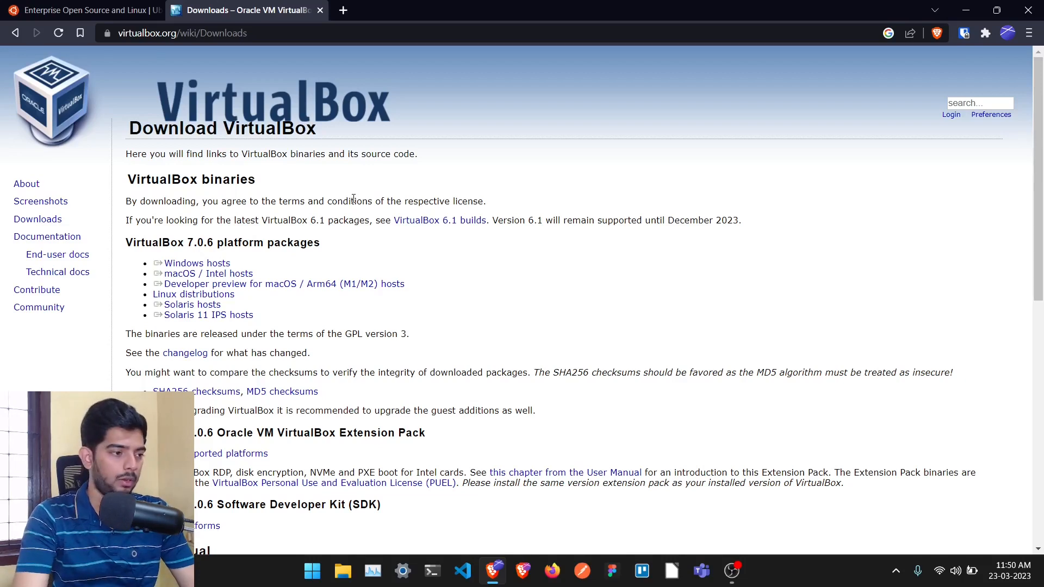
{"action": "left_click", "coordinate": [87, 9]}
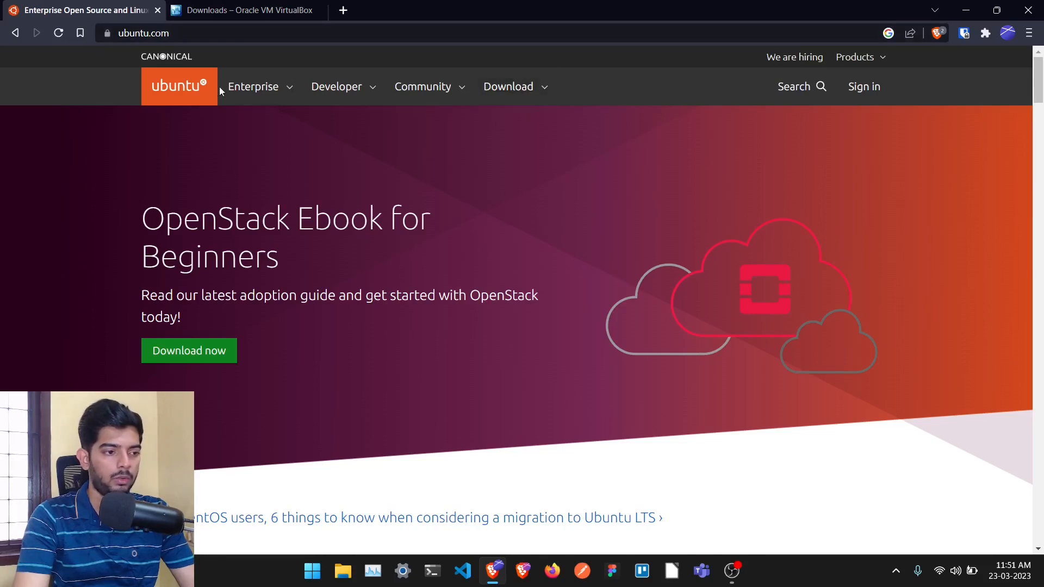
{"action": "left_click", "coordinate": [544, 94]}
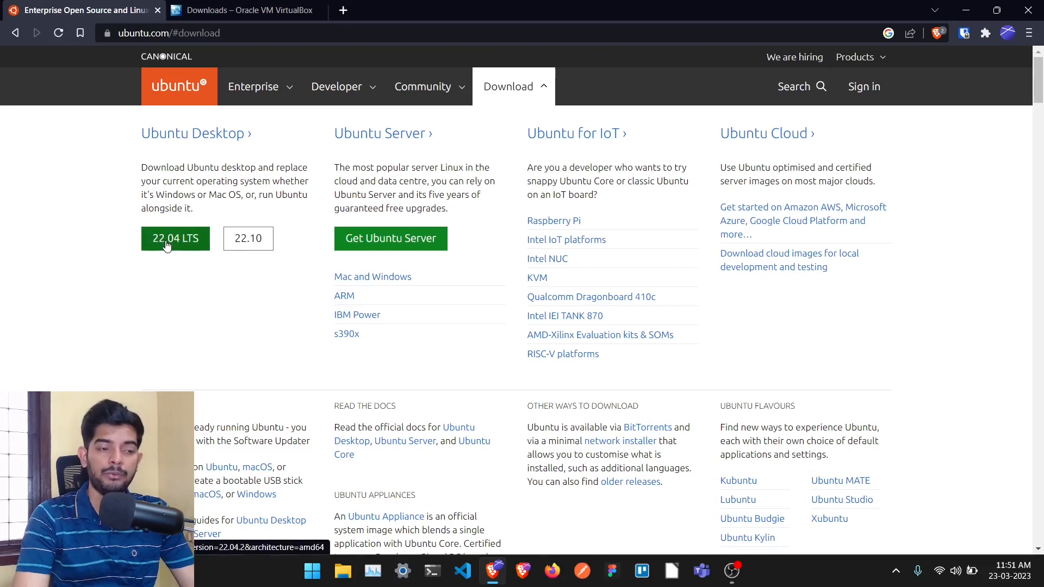
{"action": "left_click", "coordinate": [194, 246]}
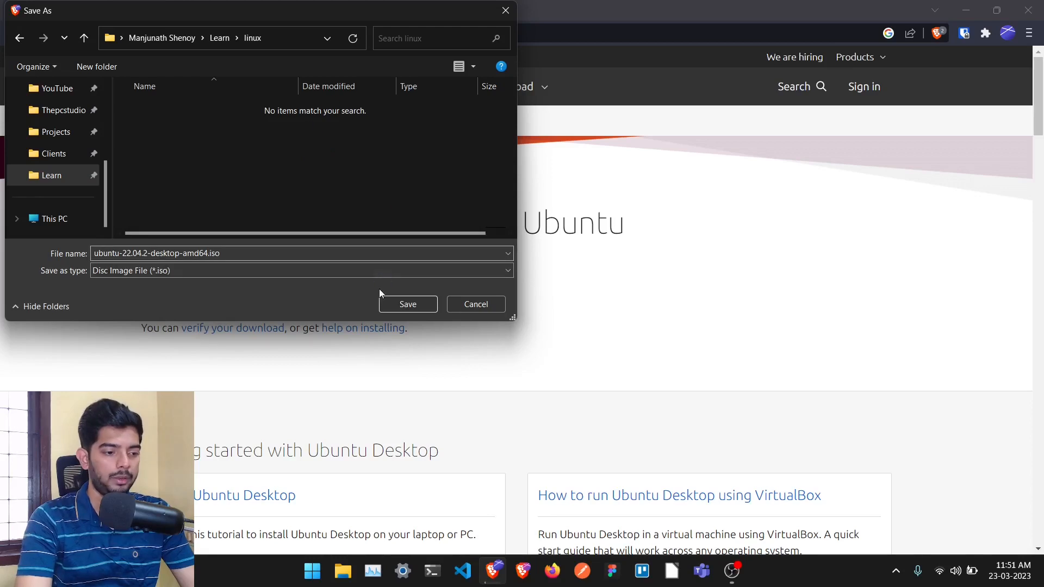
{"action": "left_click", "coordinate": [391, 303]}
Step: Search the computer for "virt" and switch to Oracle VM VirtualBox
{"action": "left_click", "coordinate": [309, 573]}
{"action": "type", "text": "virt"}
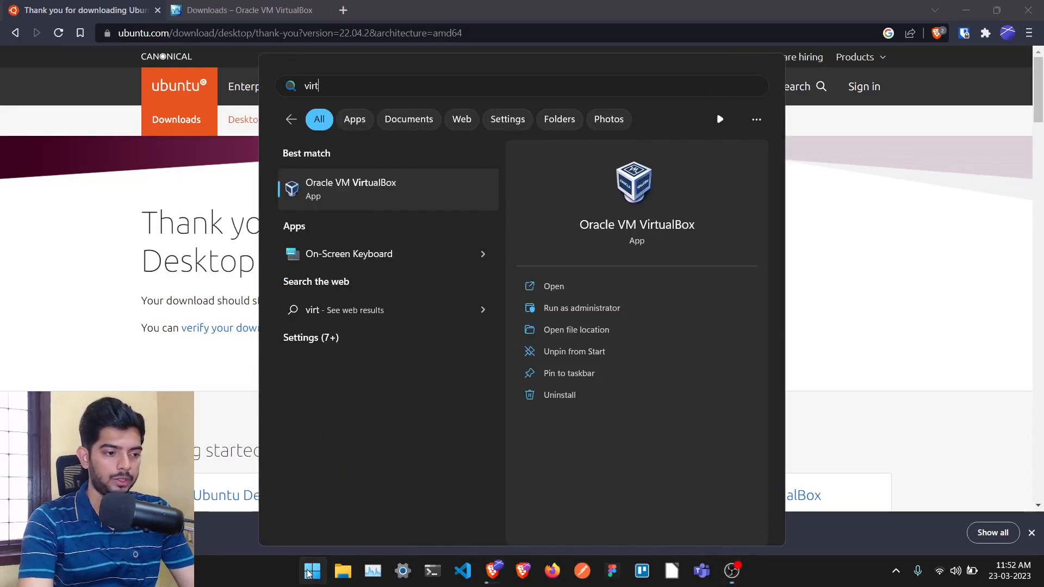
{"action": "key", "text": "Return"}
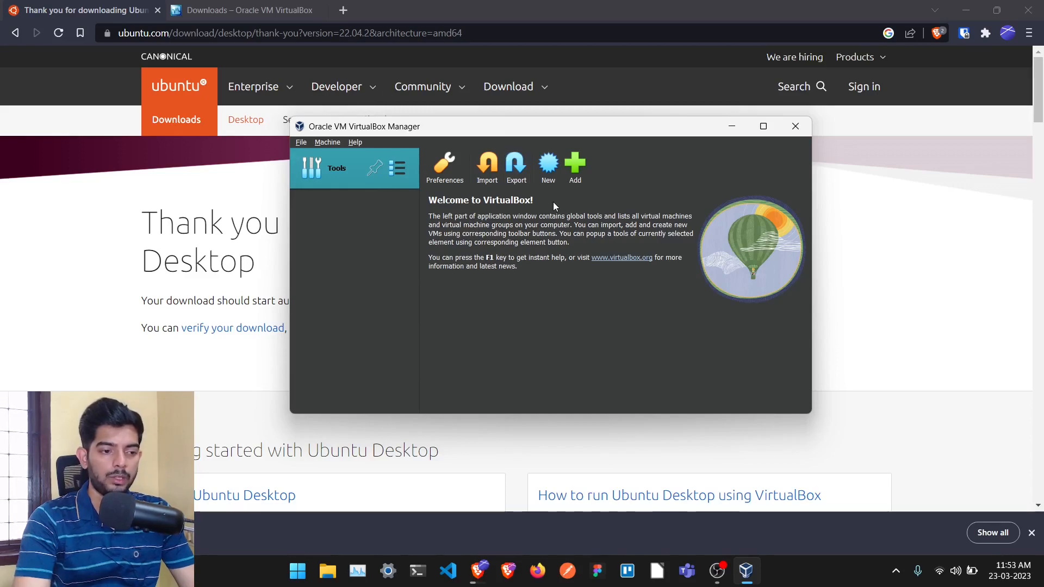
Step: Start a new virtual machine named "Ubuntu LTS" with type Linux and version Ubuntu (64-bit), continuing to the hardware settings
{"action": "left_click", "coordinate": [548, 169]}
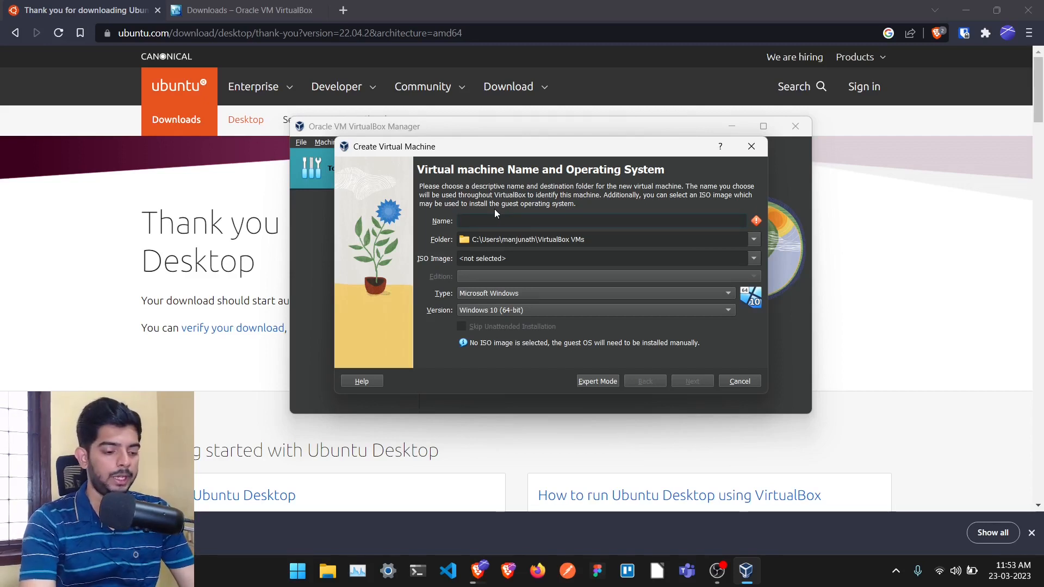
{"action": "type", "text": "Ubuntu LTS"}
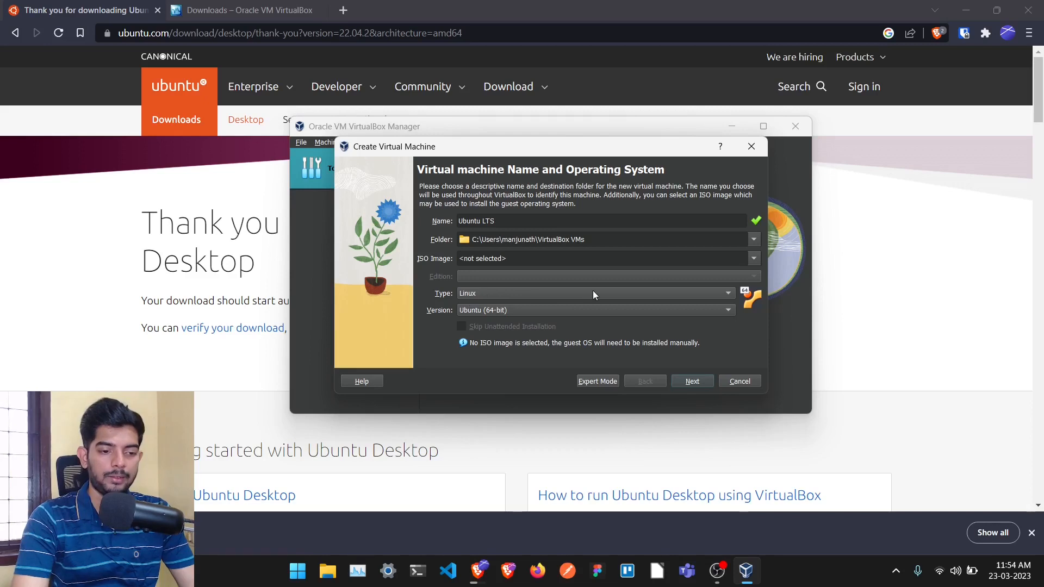
{"action": "left_click", "coordinate": [728, 292]}
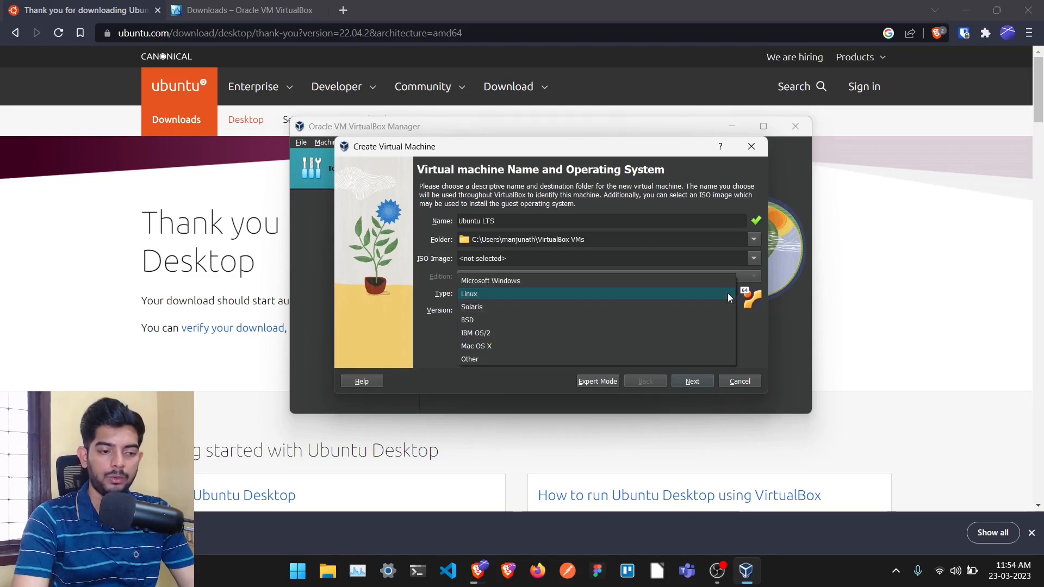
{"action": "left_click", "coordinate": [751, 323]}
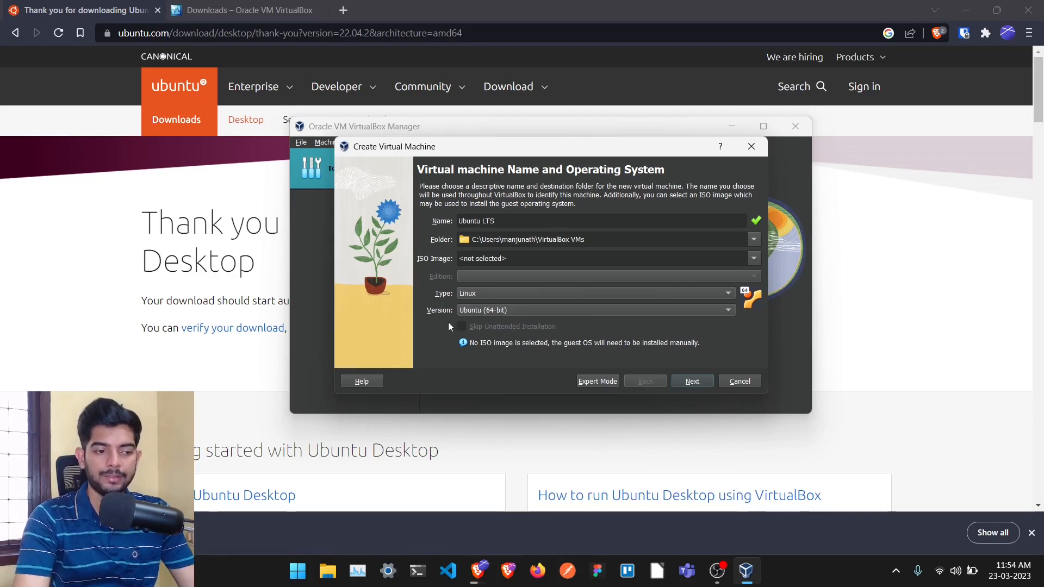
{"action": "left_click", "coordinate": [728, 312]}
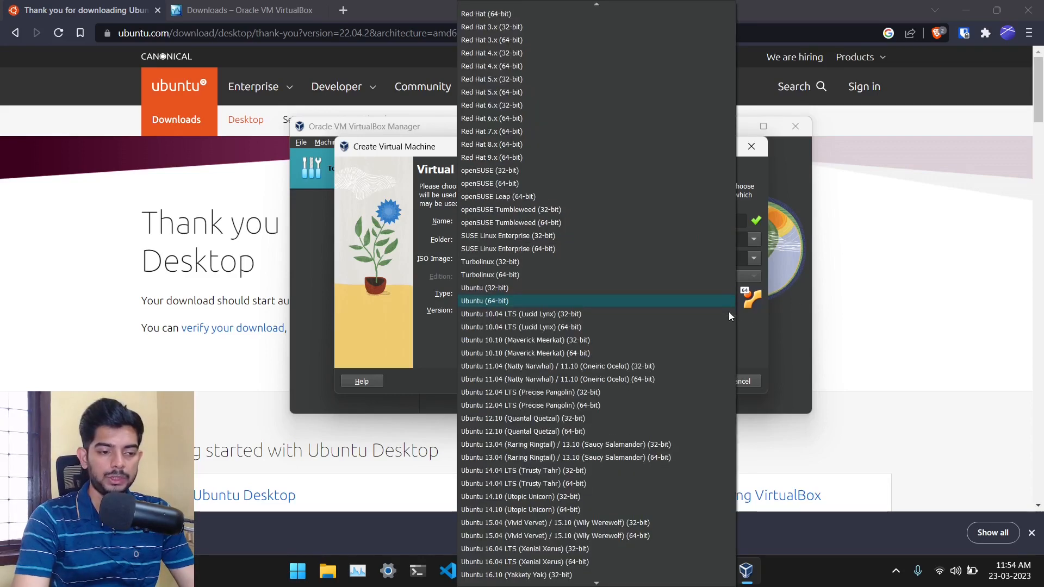
{"action": "left_click", "coordinate": [759, 322]}
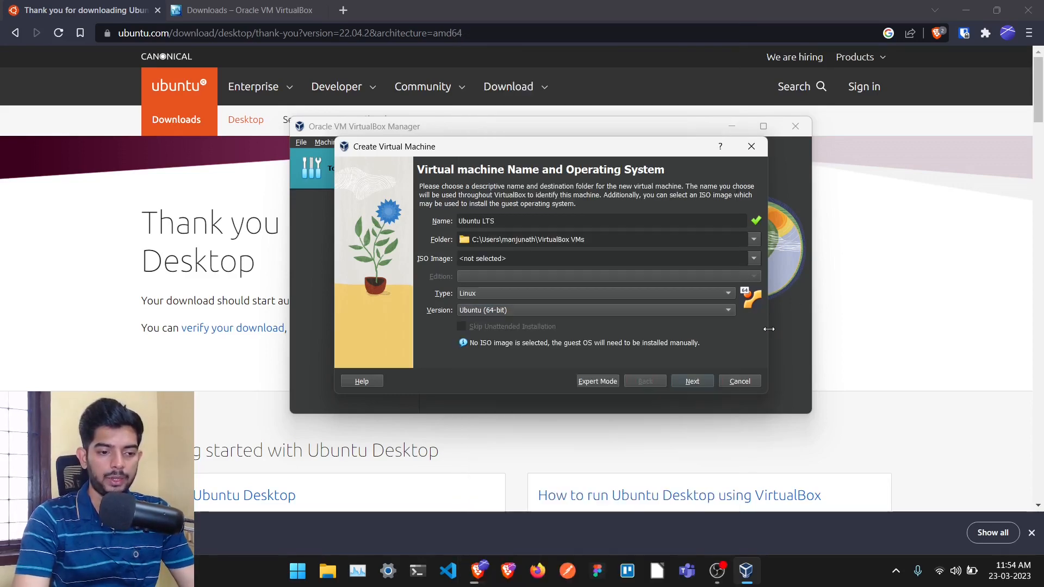
{"action": "left_click", "coordinate": [691, 382]}
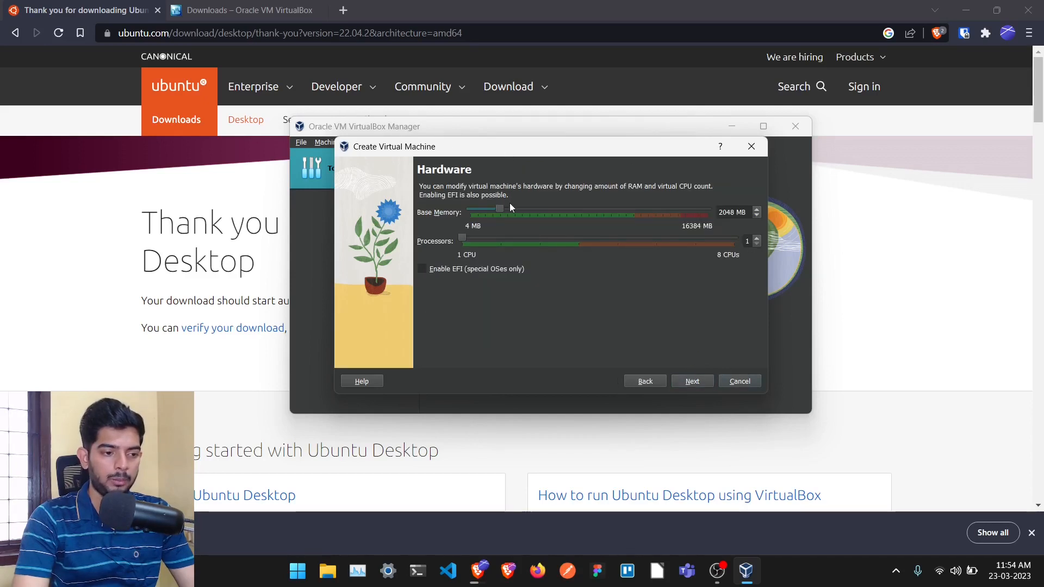
Step: Allocate 4096 MB of base memory and 2 processors, and finish creating the machine with a new 25 GB virtual hard disk
{"action": "left_click_drag", "start_coordinate": [512, 207], "coordinate": [530, 209]}
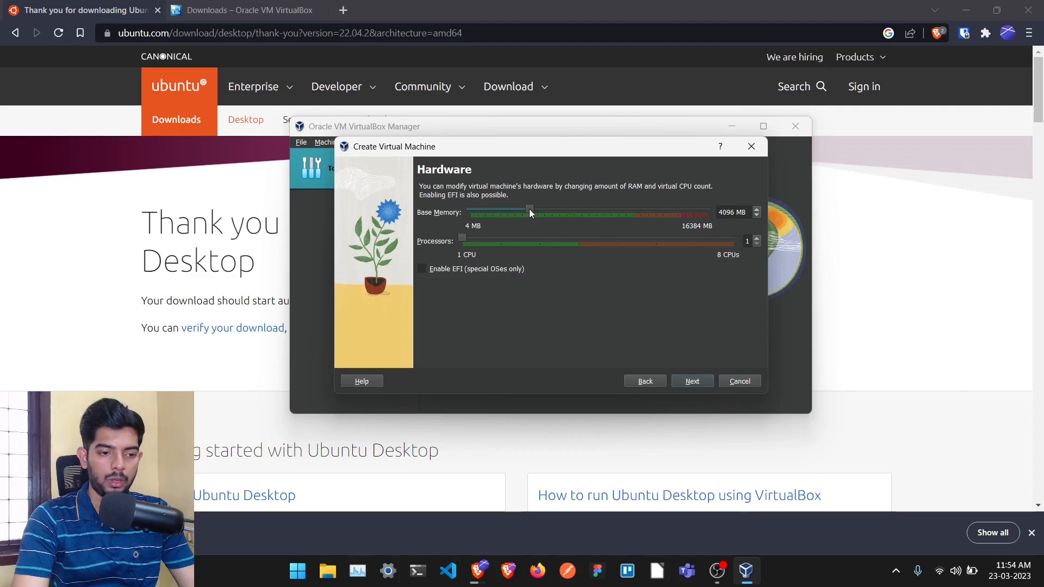
{"action": "left_click_drag", "start_coordinate": [461, 237], "coordinate": [487, 233]}
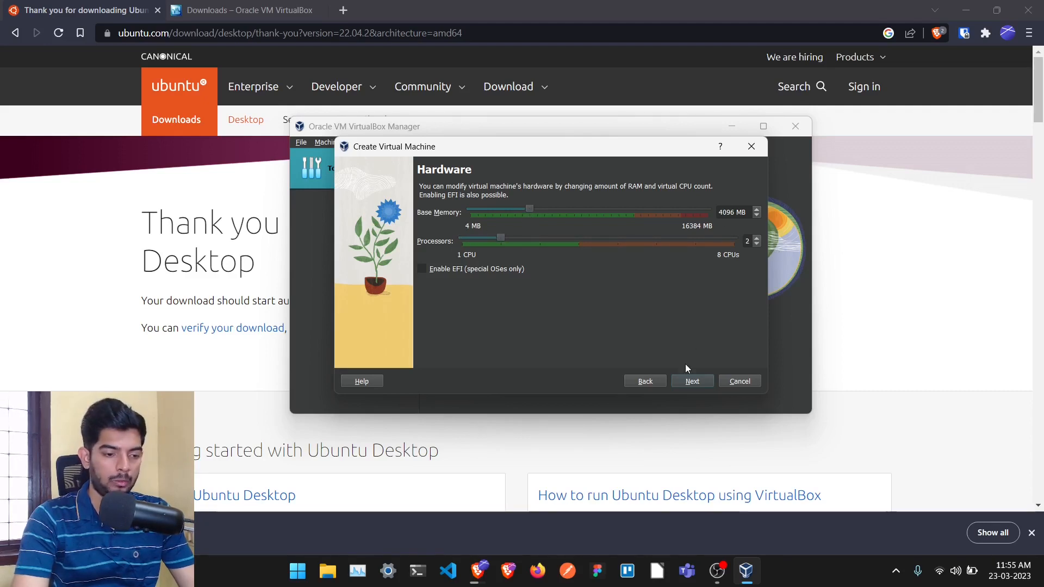
{"action": "left_click", "coordinate": [693, 381]}
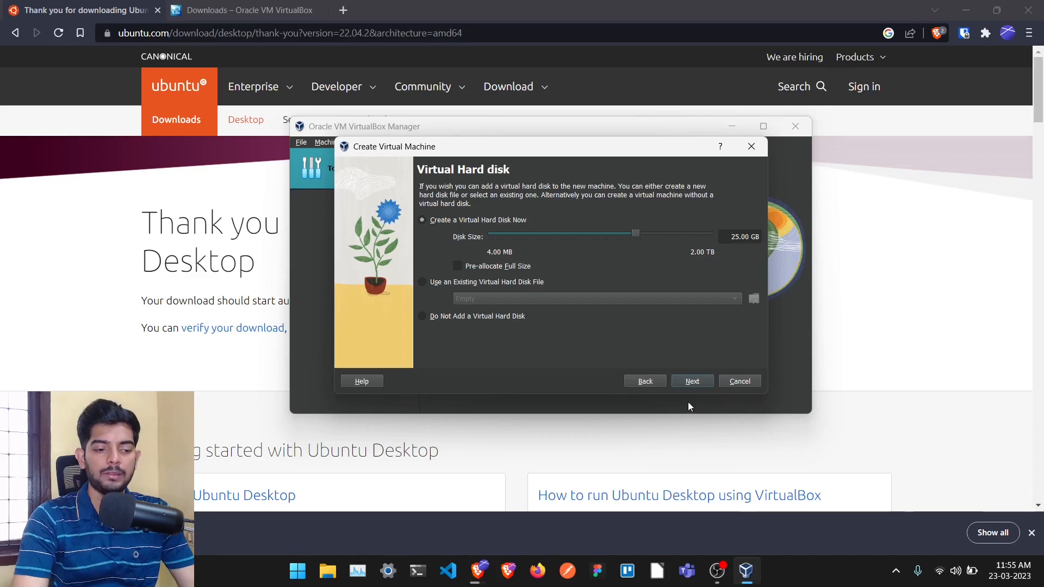
{"action": "left_click", "coordinate": [699, 384]}
{"action": "left_click", "coordinate": [700, 383]}
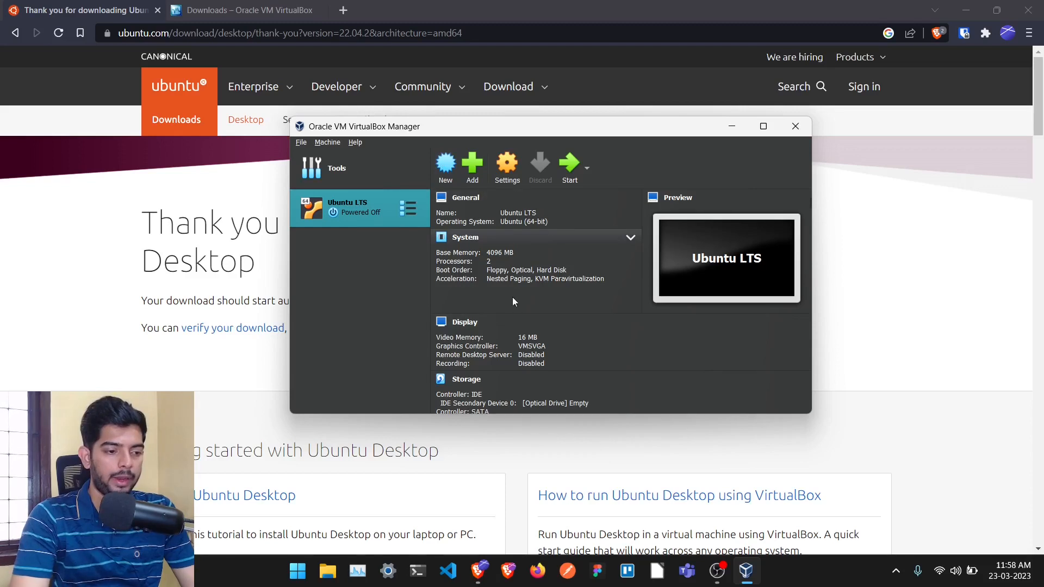
Step: Attach ubuntu-22.04.2-desktop-amd64.iso to the Ubuntu LTS machine's empty optical drive
{"action": "scroll", "coordinate": [539, 300], "scroll_direction": "down", "scroll_amount": 5}
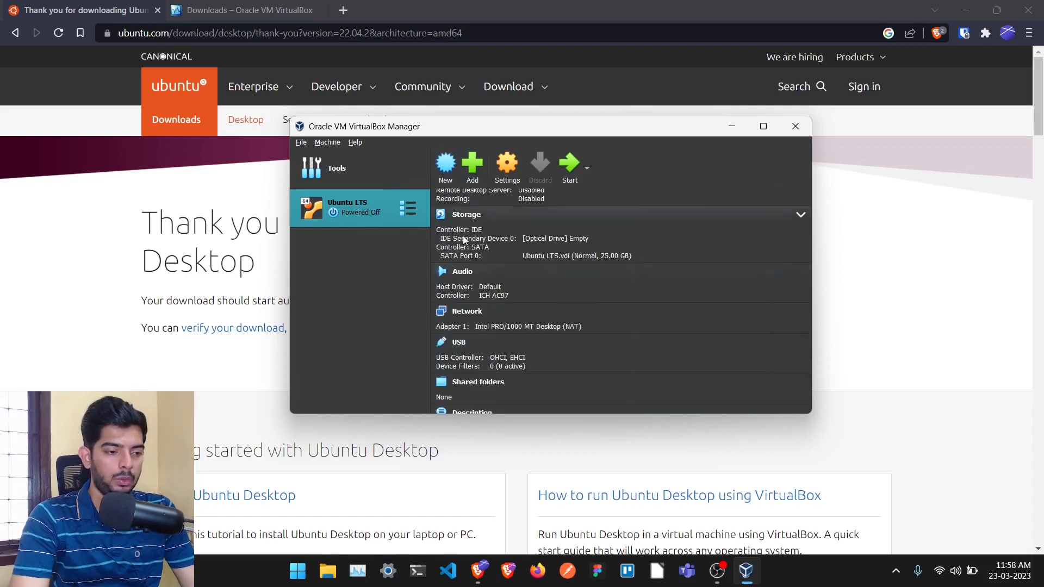
{"action": "left_click", "coordinate": [546, 240]}
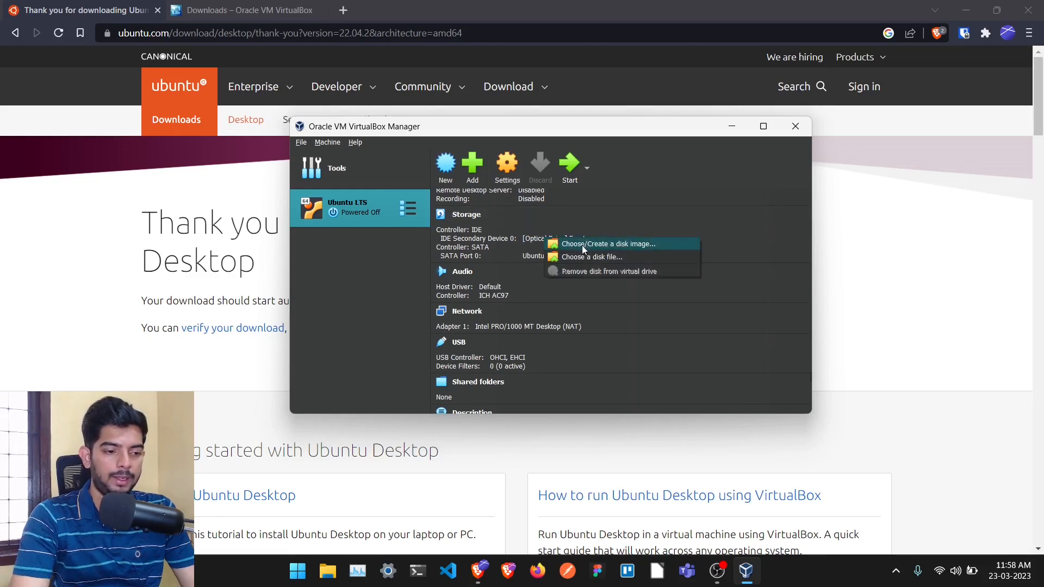
{"action": "left_click", "coordinate": [618, 257]}
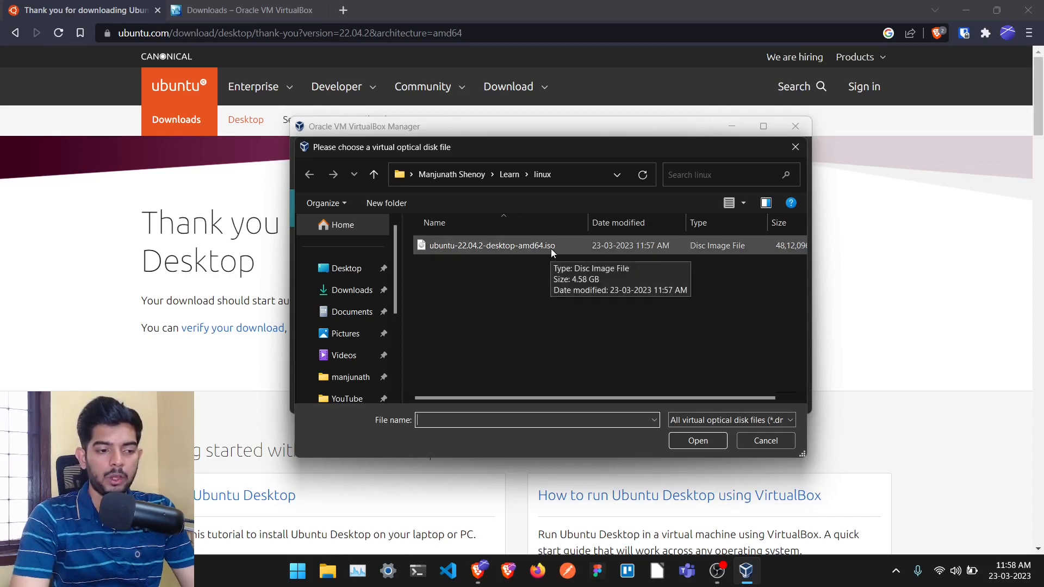
{"action": "double_click", "coordinate": [527, 245]}
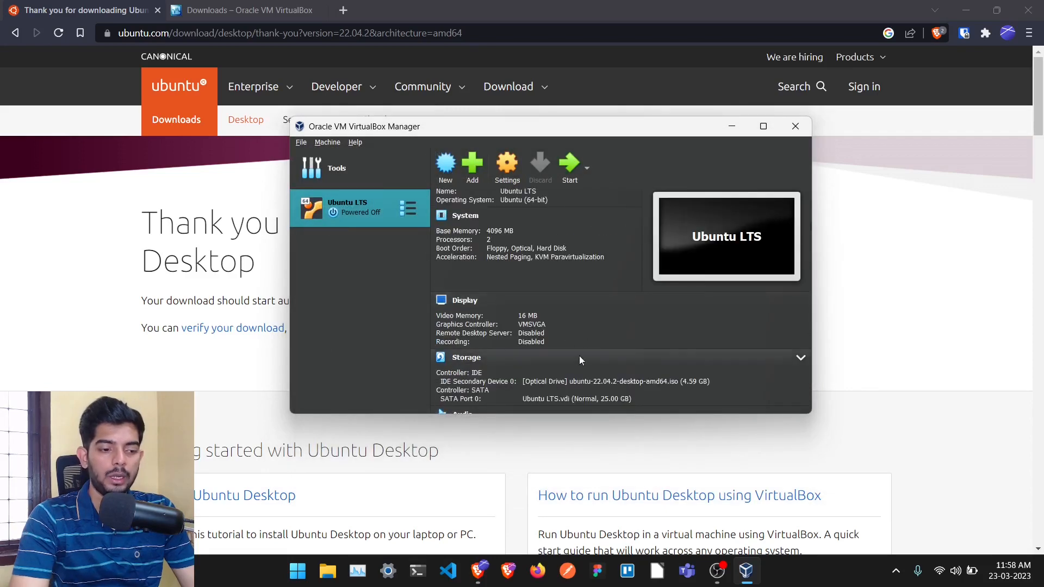
Step: Boot the Ubuntu LTS machine in a maximized window through "Try or Install Ubuntu" into the Try Ubuntu live session
{"action": "left_click", "coordinate": [571, 168]}
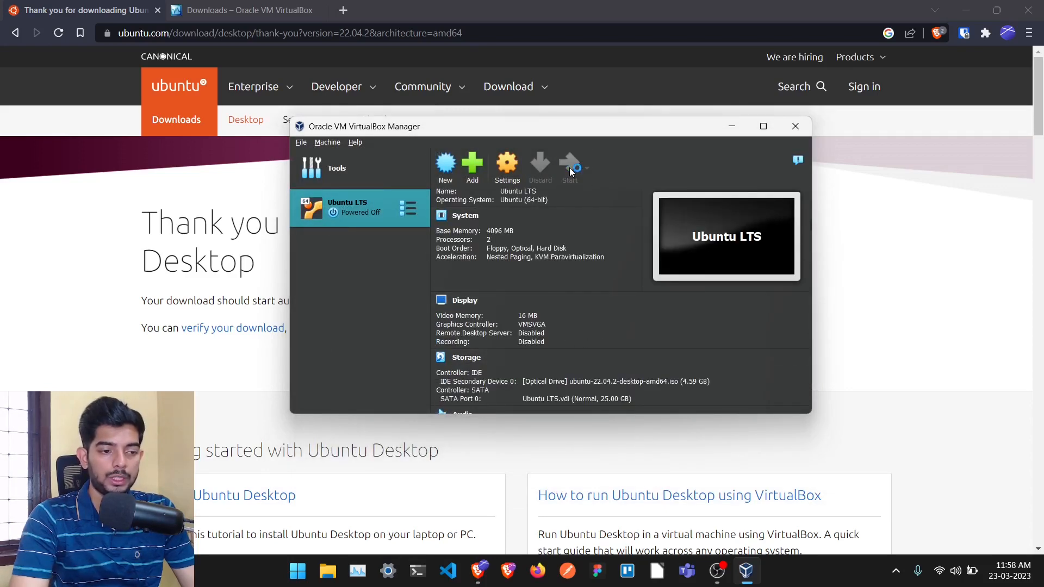
{"action": "double_click", "coordinate": [559, 124]}
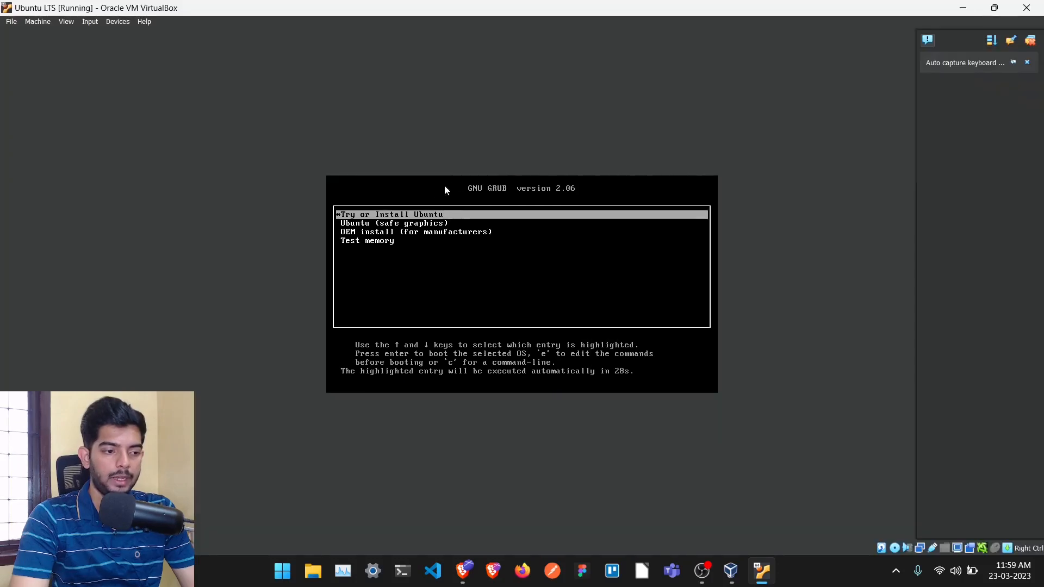
{"action": "key", "text": "Return"}
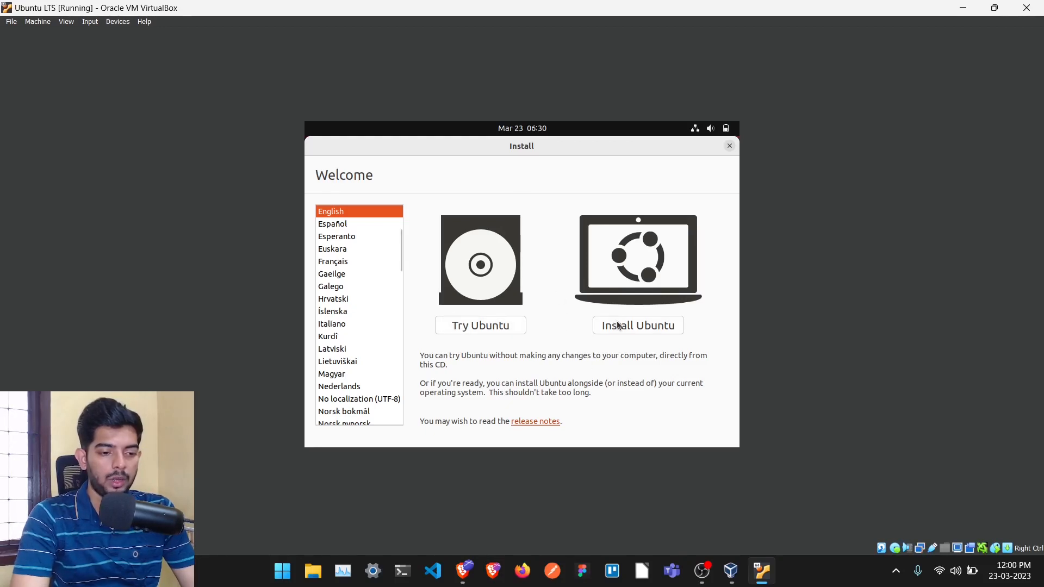
{"action": "left_click", "coordinate": [494, 326]}
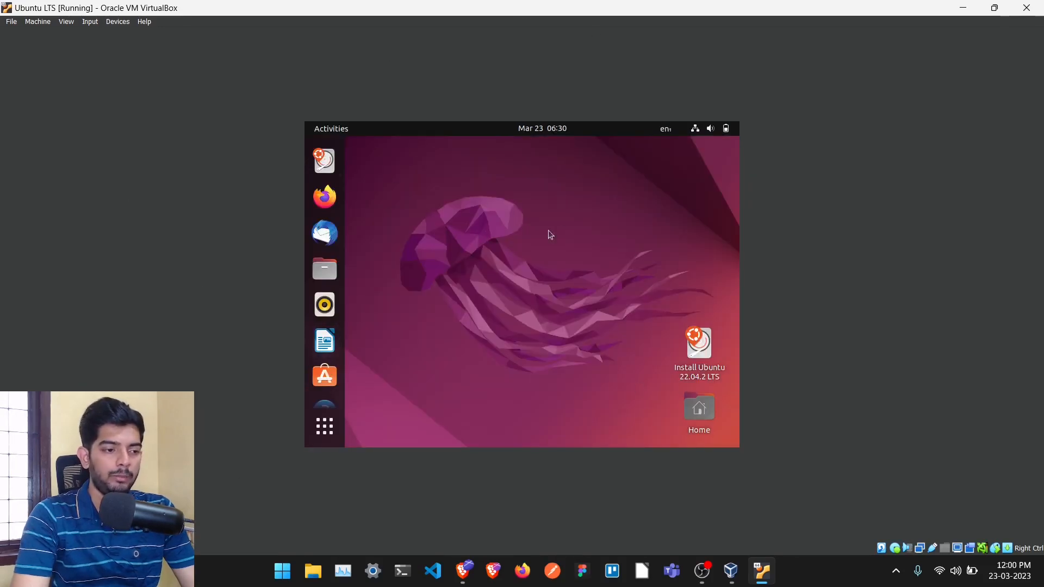
Step: Set the Ubuntu display resolution to 1920 × 1080 (16:9) and keep the changes
{"action": "right_click", "coordinate": [418, 219]}
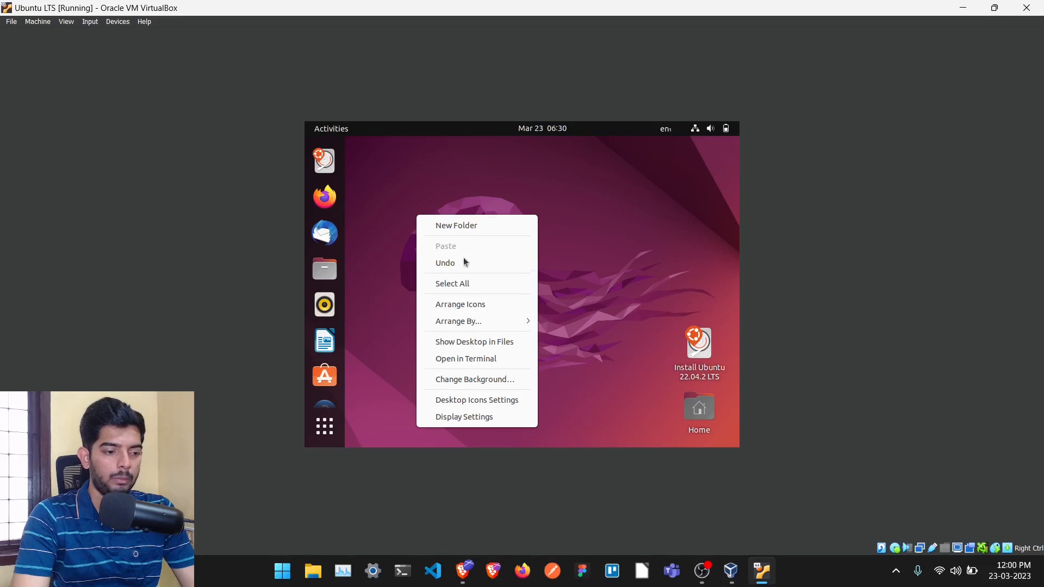
{"action": "left_click", "coordinate": [489, 417]}
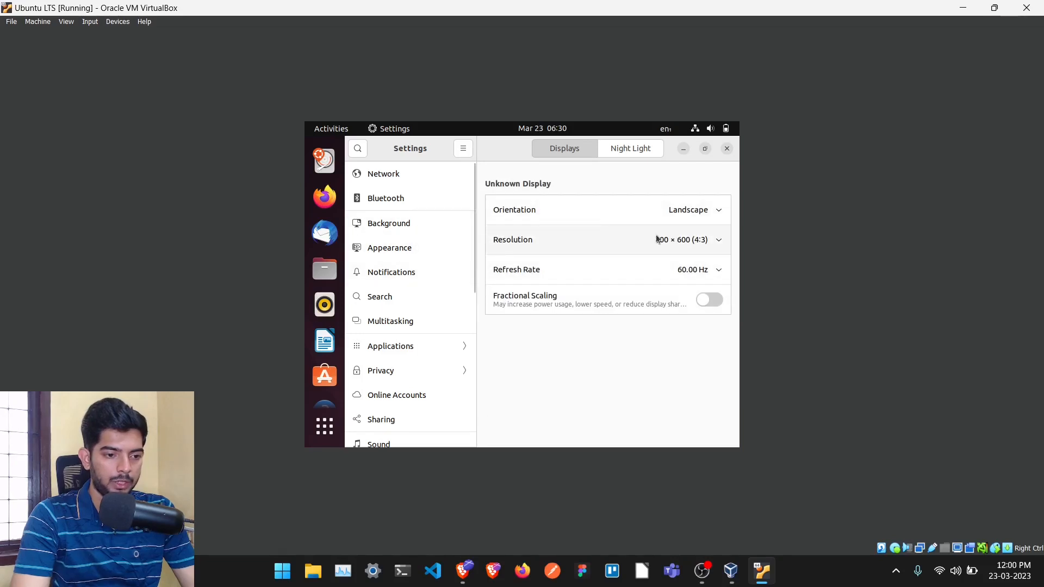
{"action": "left_click", "coordinate": [719, 240]}
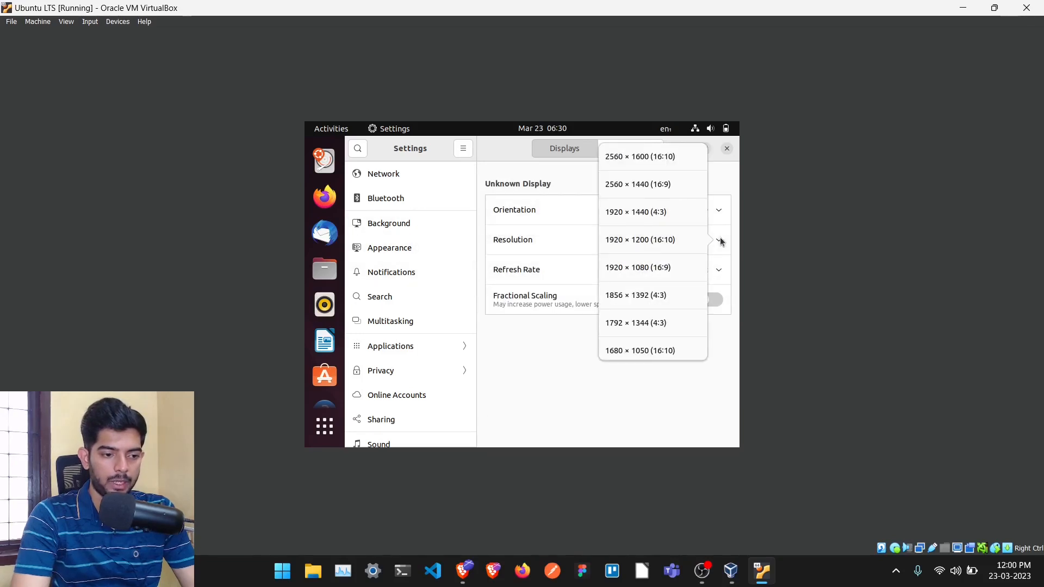
{"action": "left_click", "coordinate": [650, 274]}
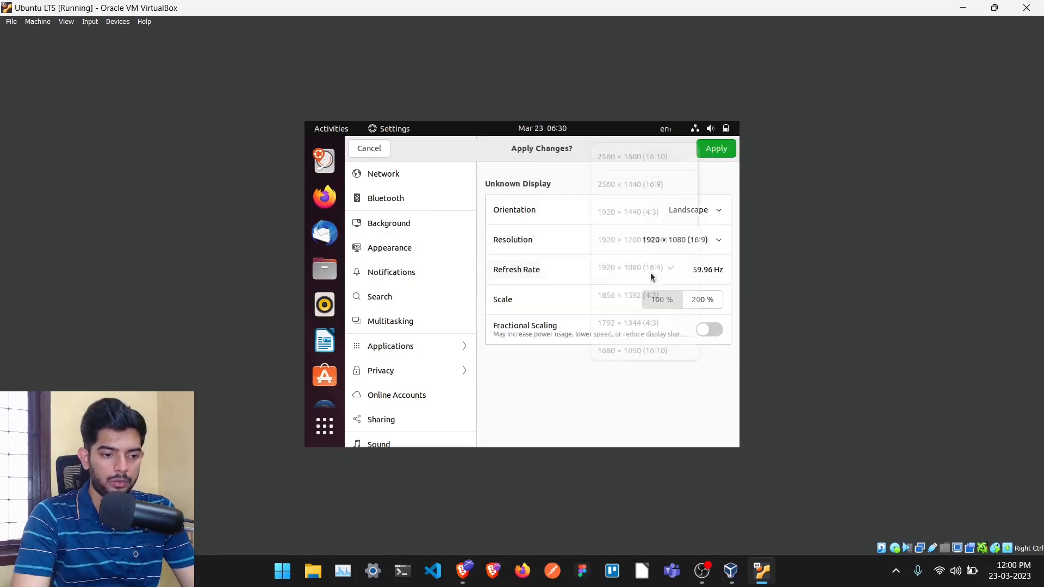
{"action": "left_click", "coordinate": [722, 154]}
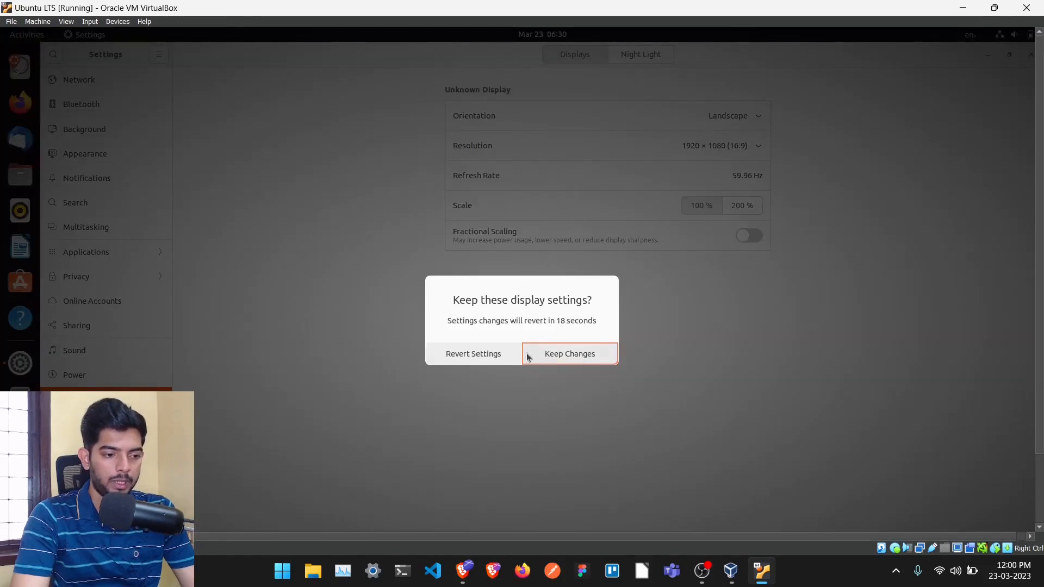
{"action": "left_click", "coordinate": [542, 355]}
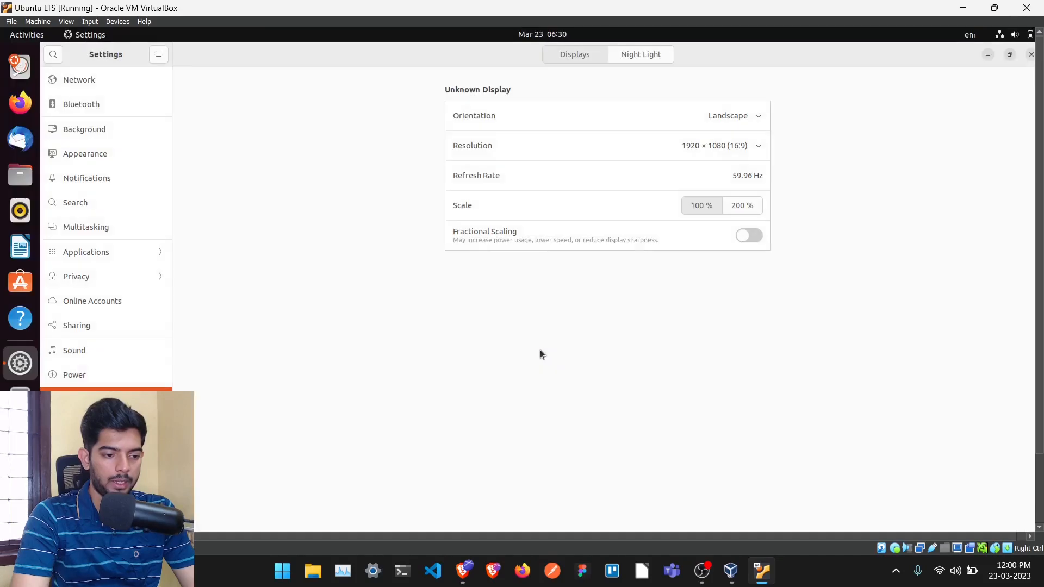
Step: Switch the virtual machine to full-screen mode and close the Ubuntu Settings window
{"action": "left_click", "coordinate": [67, 22]}
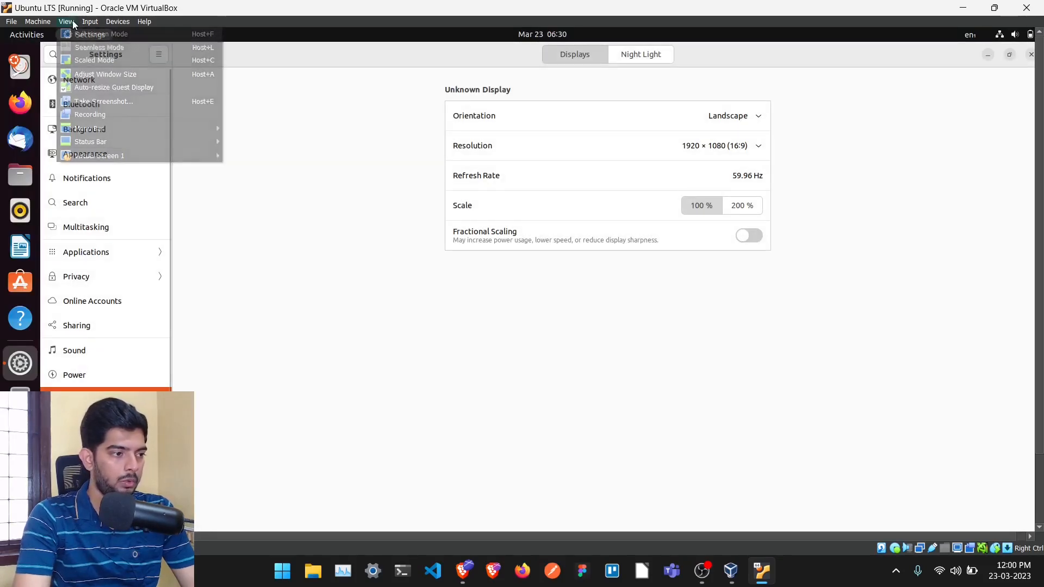
{"action": "left_click", "coordinate": [103, 33]}
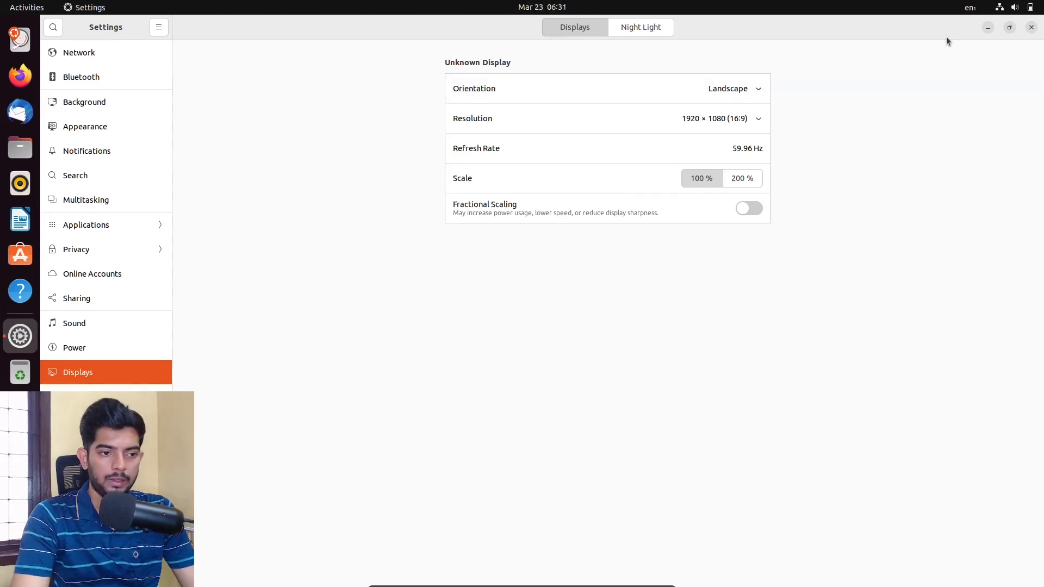
{"action": "left_click", "coordinate": [1031, 27]}
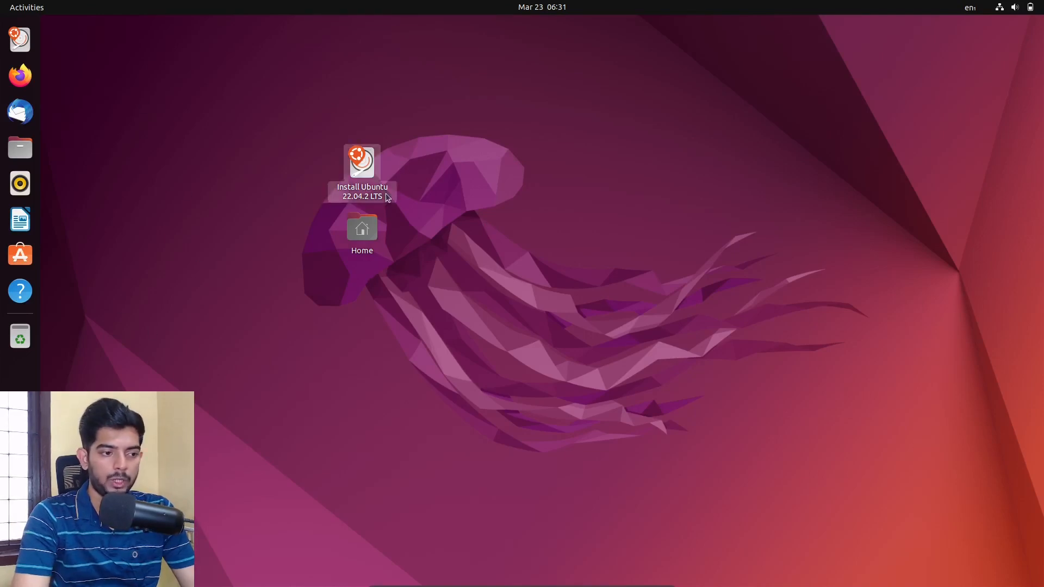
Step: Start the Ubuntu 22.04.2 LTS installer and accept English as the language and English (US) as the keyboard layout
{"action": "left_click", "coordinate": [356, 166]}
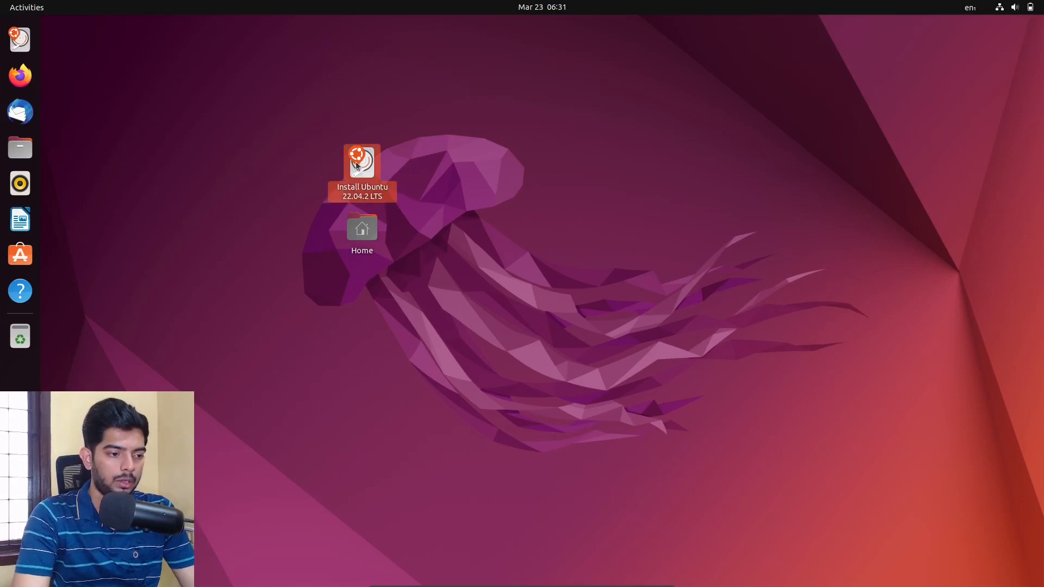
{"action": "double_click", "coordinate": [356, 166]}
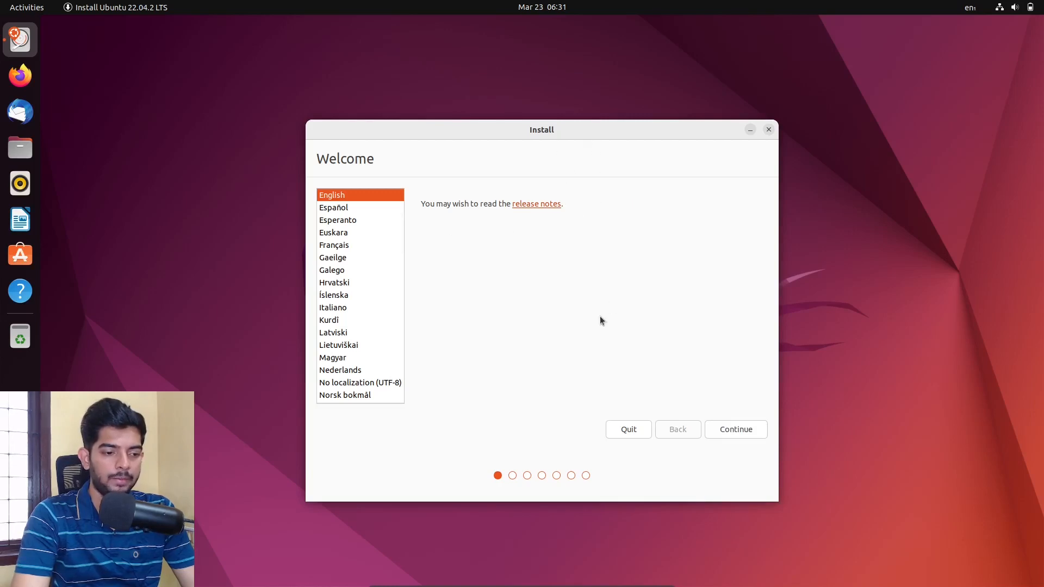
{"action": "left_click", "coordinate": [737, 431]}
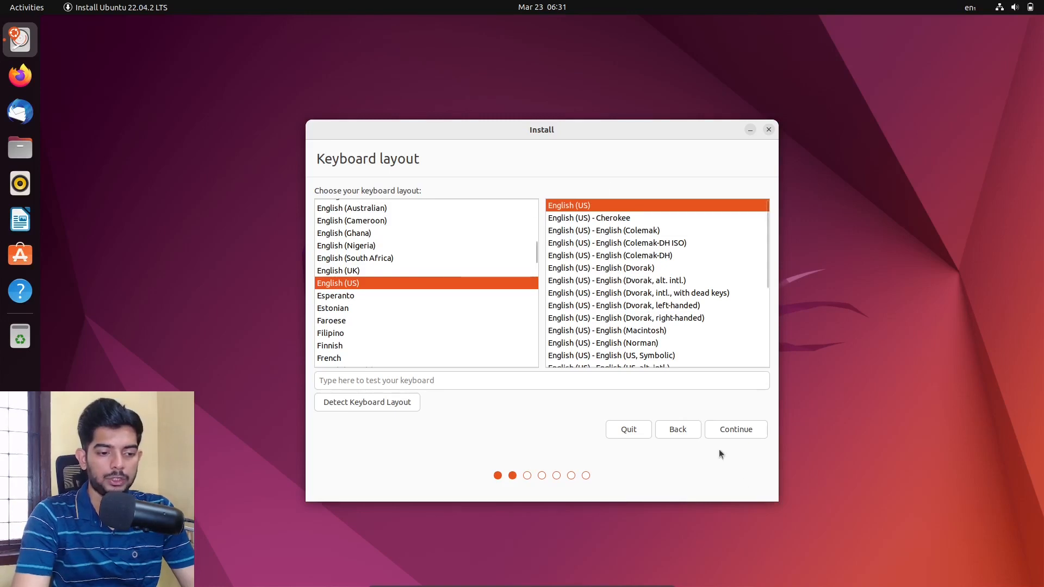
{"action": "left_click", "coordinate": [745, 431]}
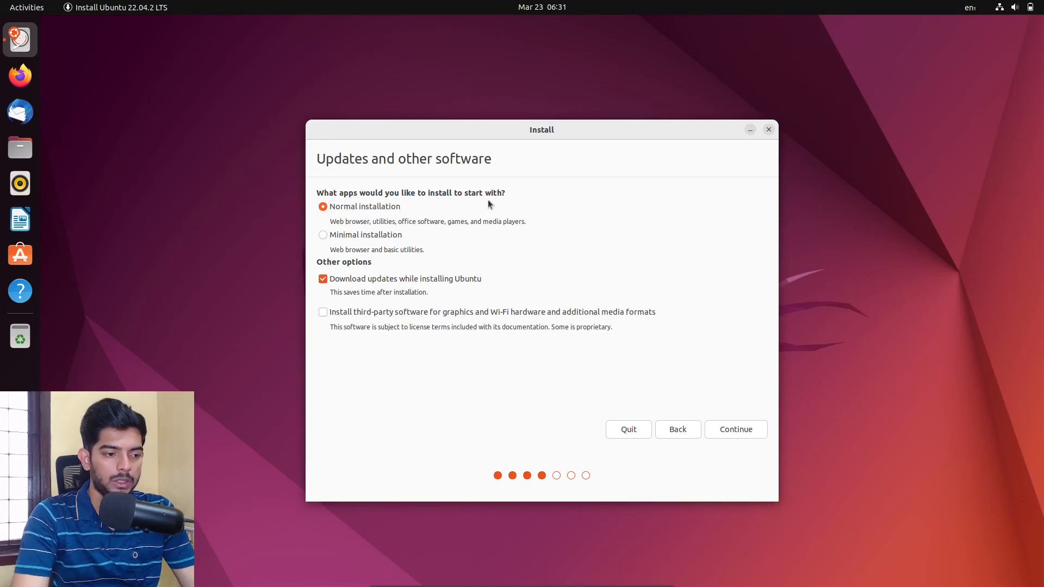
Step: Choose the minimal installation without downloading updates or third-party software, and continue to the installation type
{"action": "left_click", "coordinate": [381, 237]}
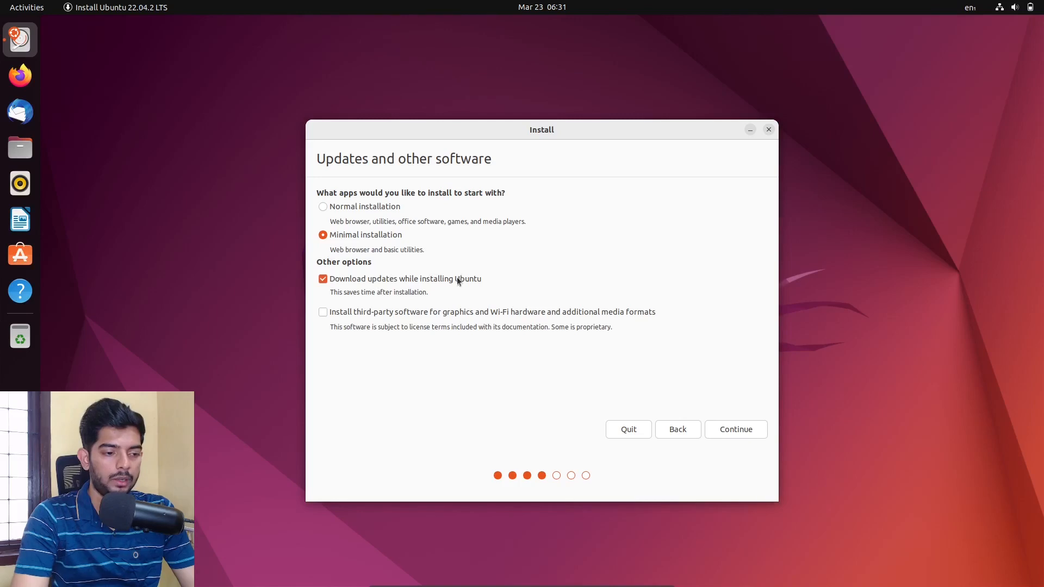
{"action": "left_click", "coordinate": [323, 279]}
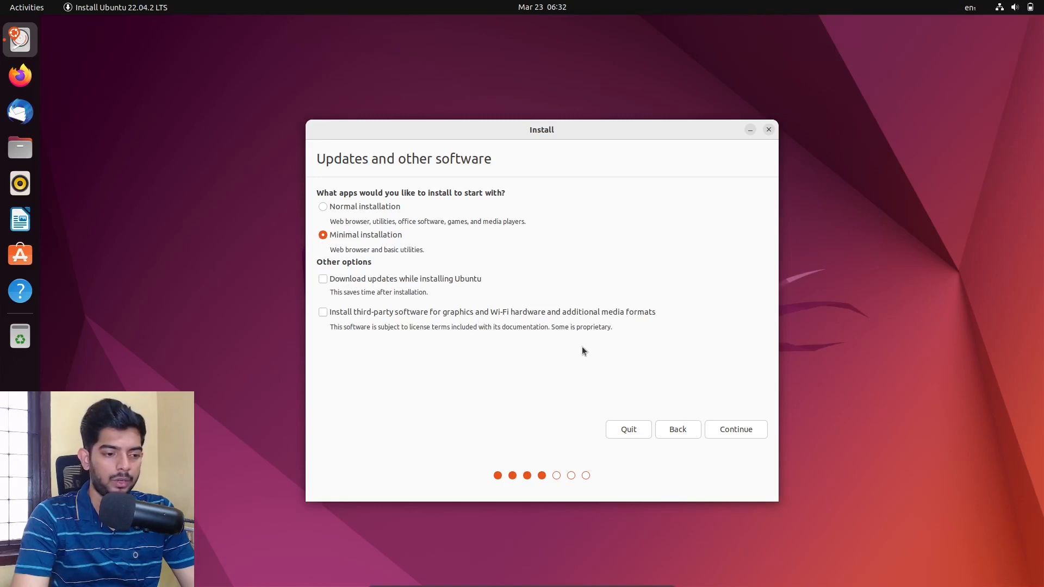
{"action": "left_click", "coordinate": [753, 429]}
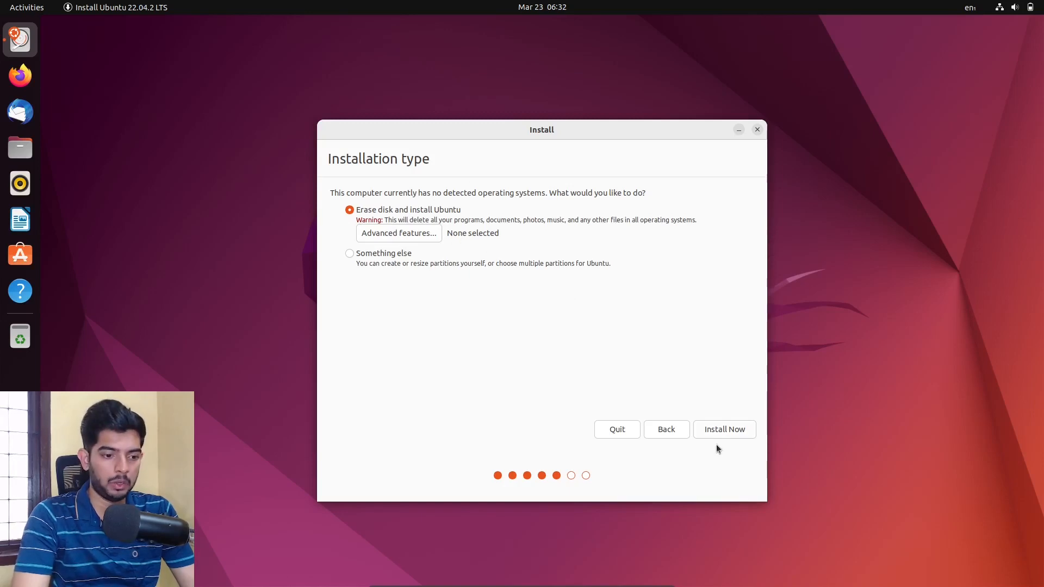
Step: Erase the disk and install Ubuntu, writing the changes to disk, and accept Kolkata as the location
{"action": "left_click", "coordinate": [729, 433]}
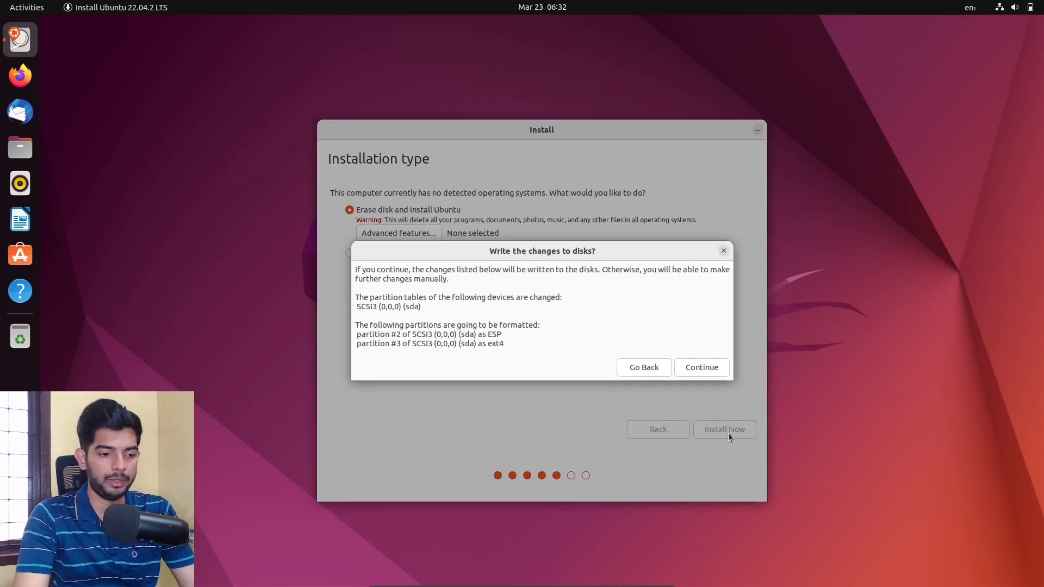
{"action": "left_click", "coordinate": [702, 369]}
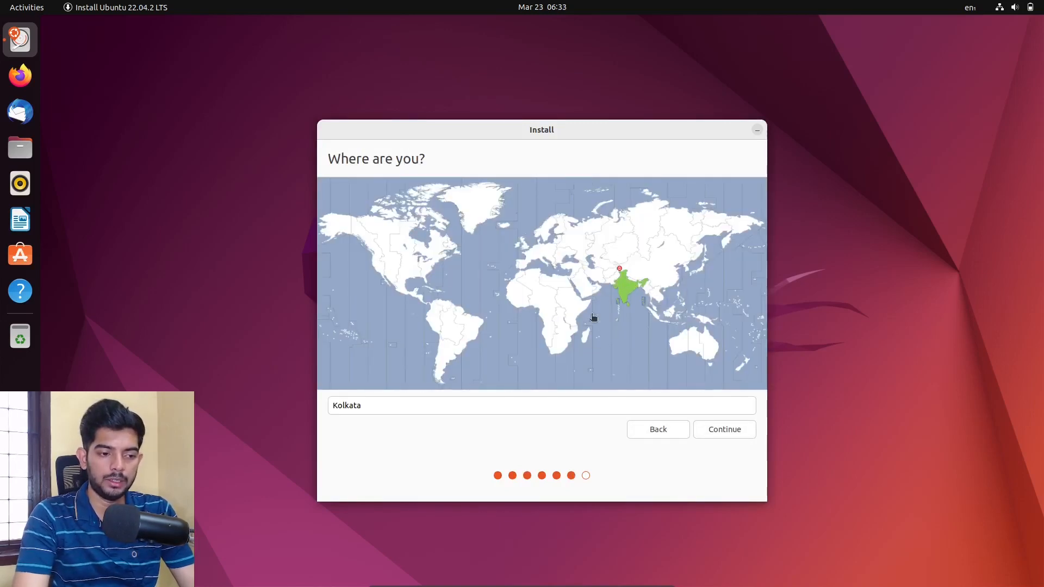
{"action": "left_click", "coordinate": [739, 433]}
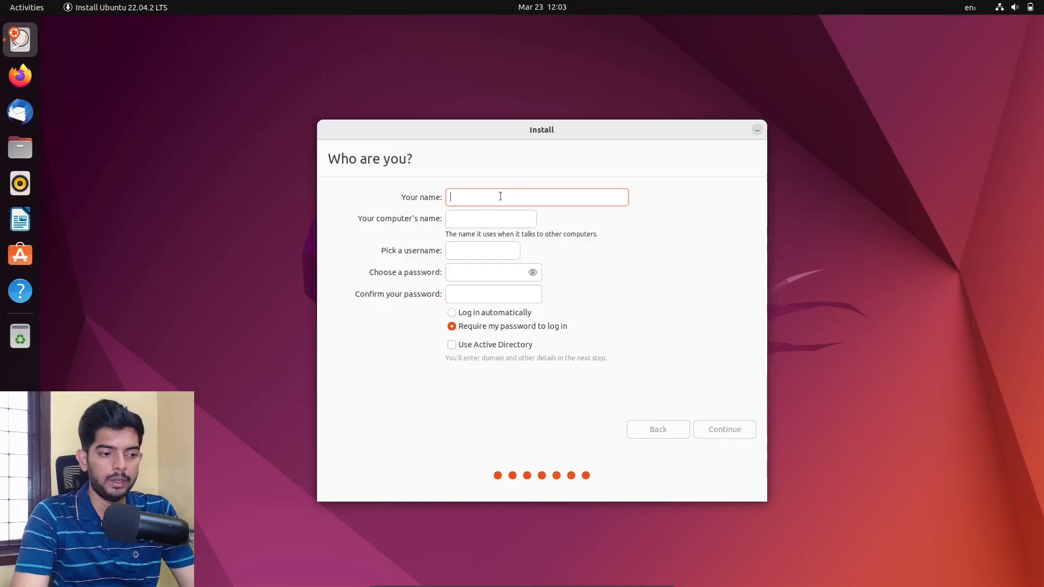
Step: Enter the account holder's name and set the computer's name to ubuntu-vm
{"action": "type", "text": "Manjunath"}
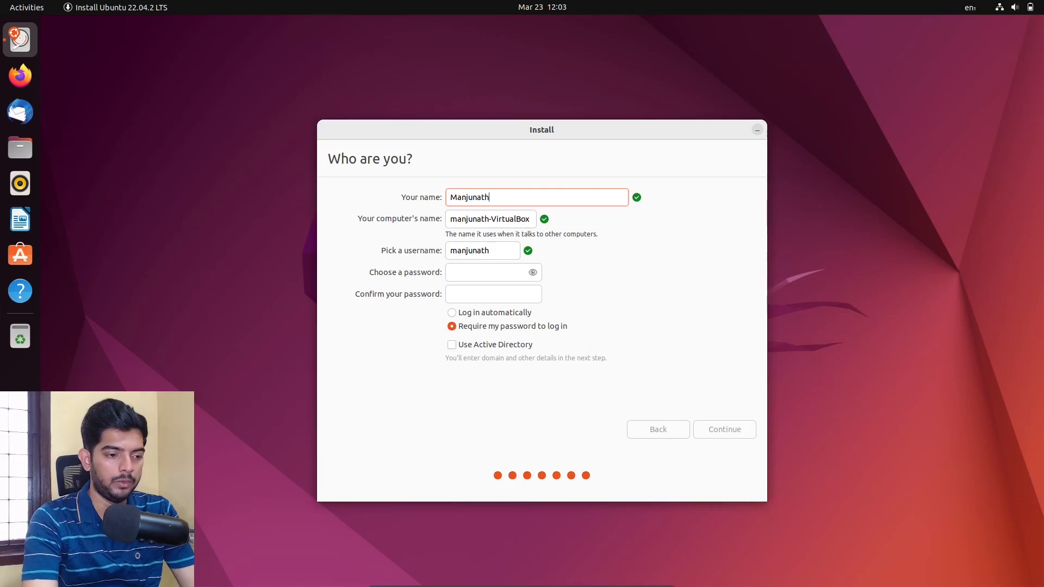
{"action": "key", "text": "Tab"}
{"action": "type", "text": "ubun"}
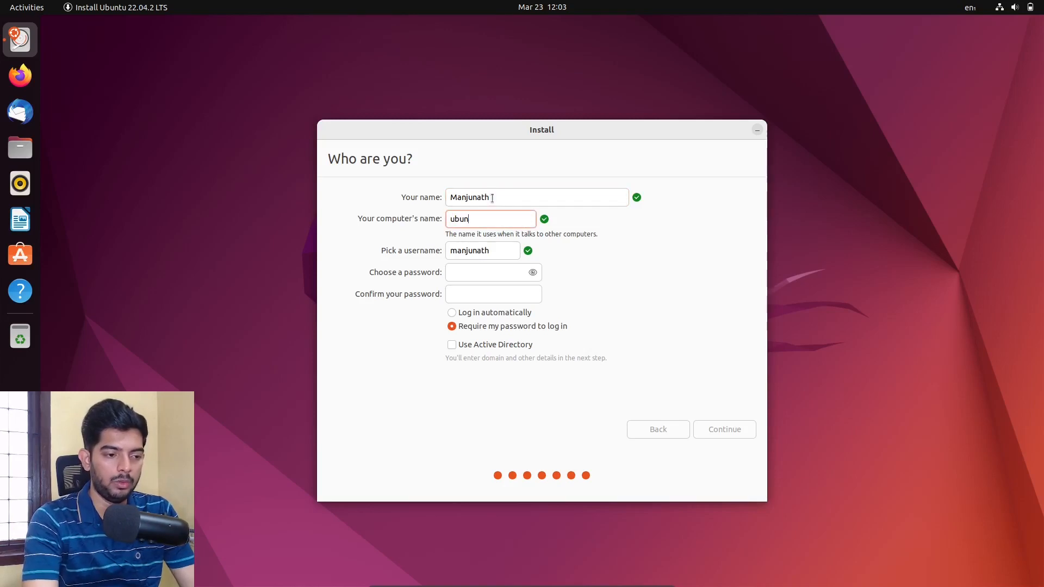
{"action": "type", "text": "tu-vm"}
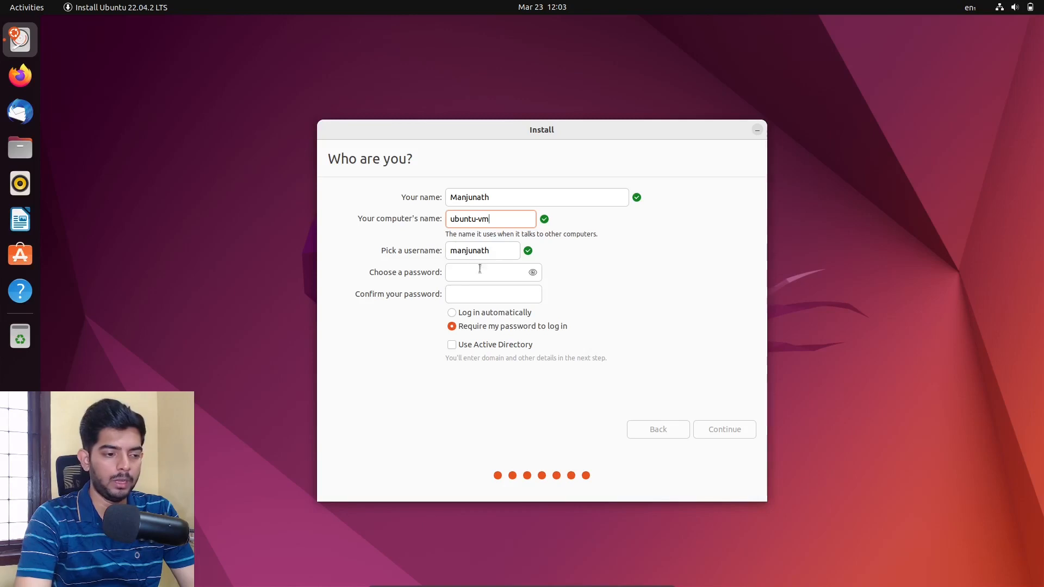
Step: Enter and confirm the account password, keep it required at login, and continue with the installation
{"action": "left_click", "coordinate": [459, 271]}
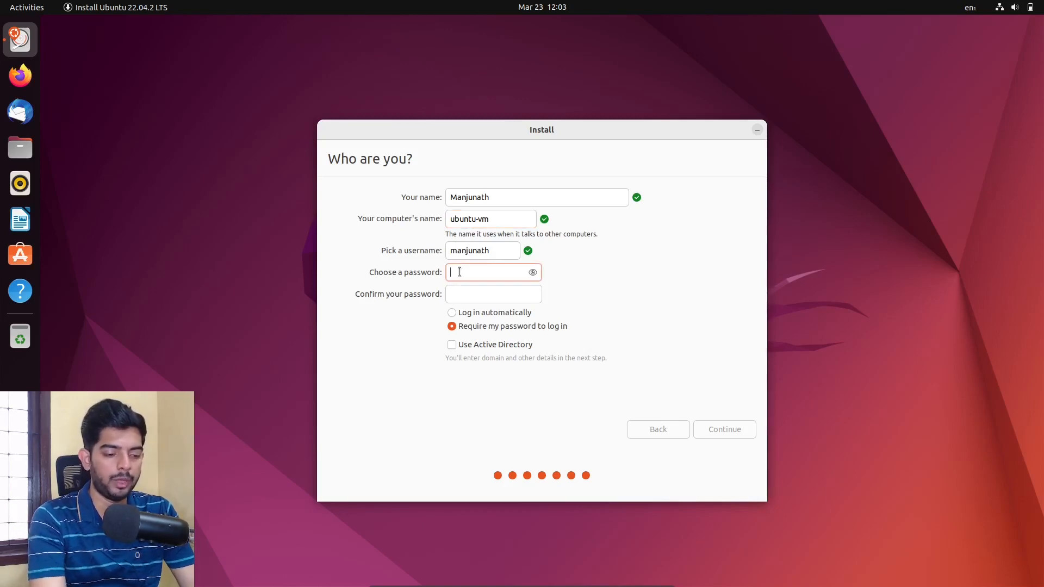
{"action": "type", "text": "••"}
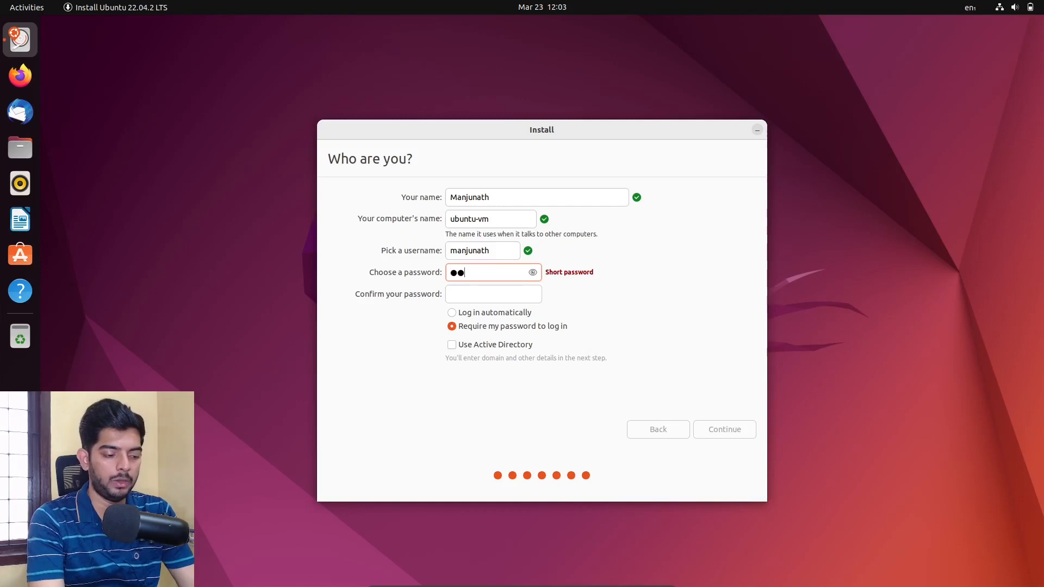
{"action": "type", "text": "••••"}
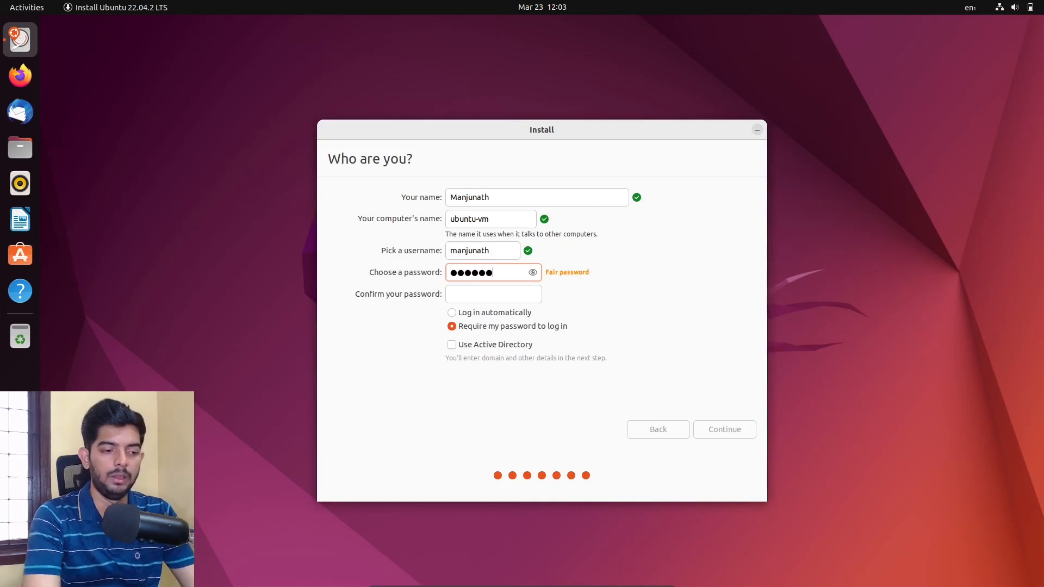
{"action": "key", "text": "Tab"}
{"action": "type", "text": "••••••"}
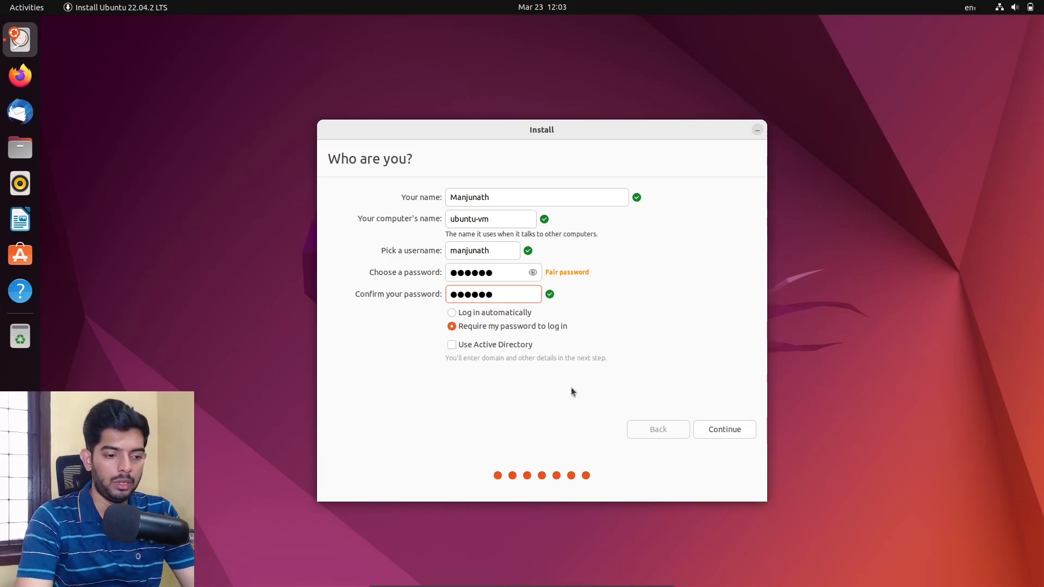
{"action": "left_click", "coordinate": [733, 428]}
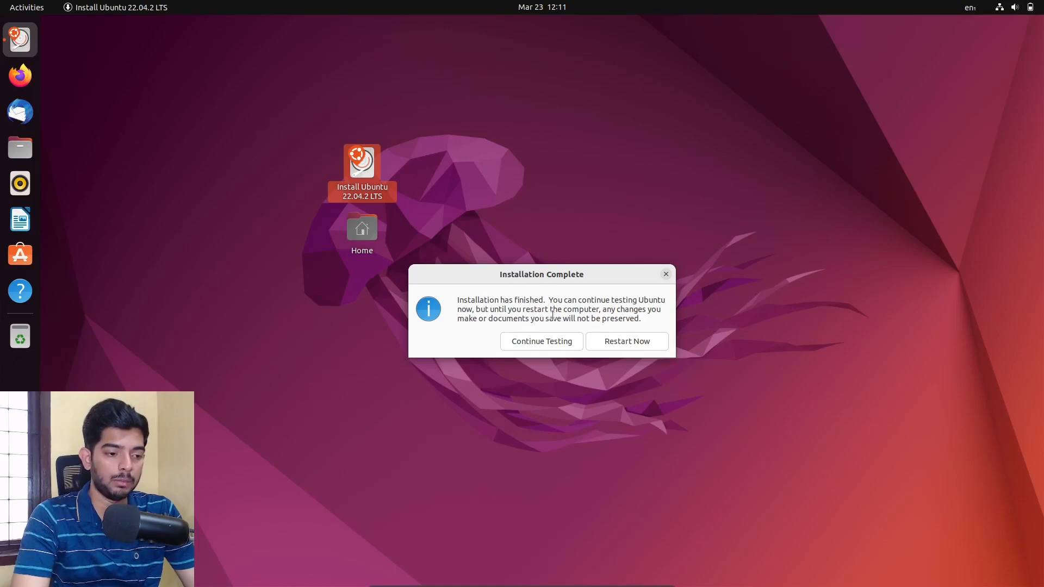
Step: Restart into the installed Ubuntu system and log in to the created account with its password
{"action": "left_click", "coordinate": [619, 347]}
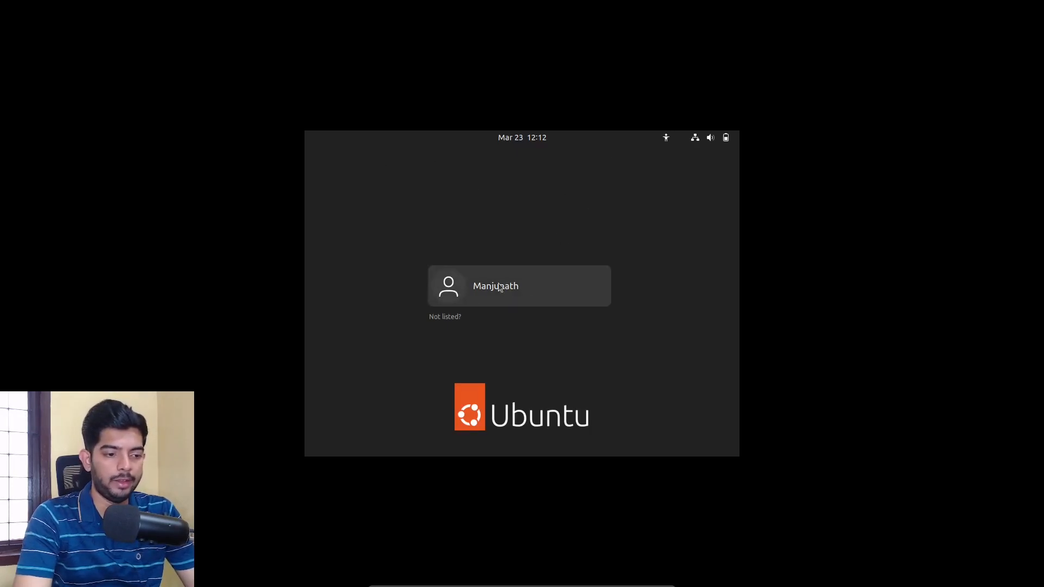
{"action": "left_click", "coordinate": [514, 286]}
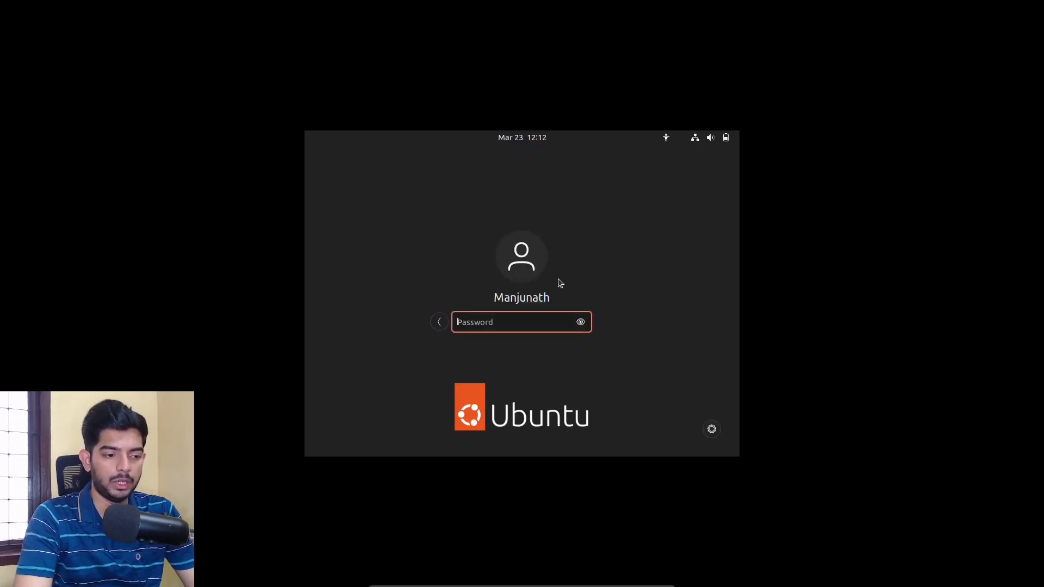
{"action": "type", "text": "•"}
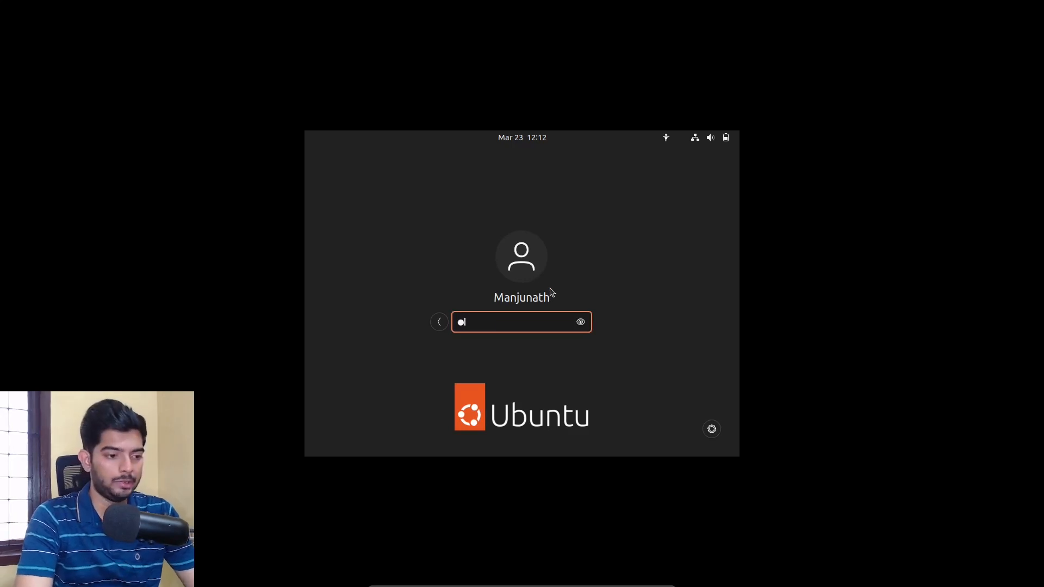
{"action": "type", "text": "•••••"}
{"action": "key", "text": "Return"}
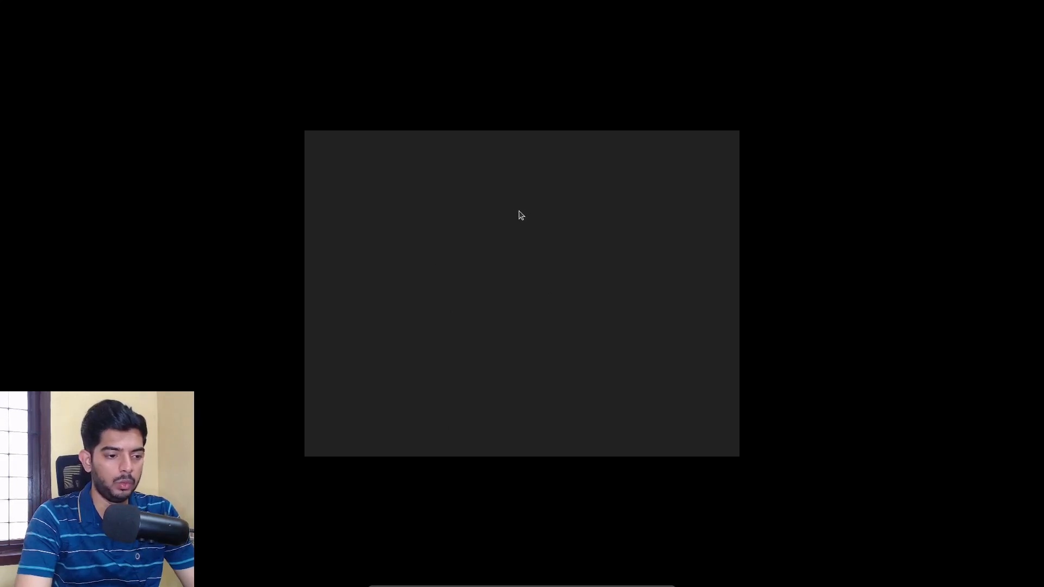
Step: Go through the Welcome to Ubuntu setup, leaving Ubuntu Pro at "Skip for now"
{"action": "left_click", "coordinate": [724, 161]}
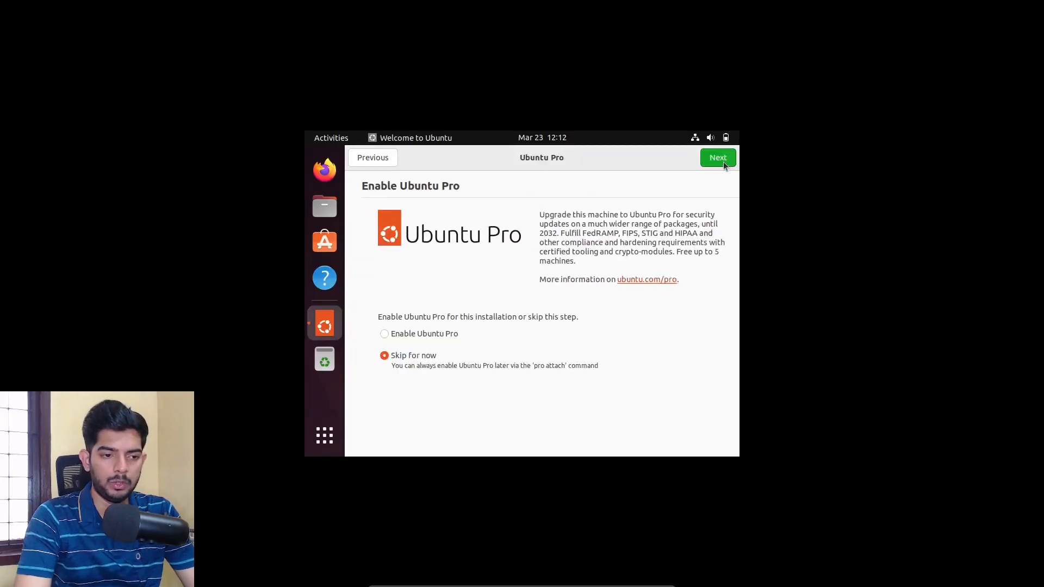
{"action": "left_click", "coordinate": [723, 161]}
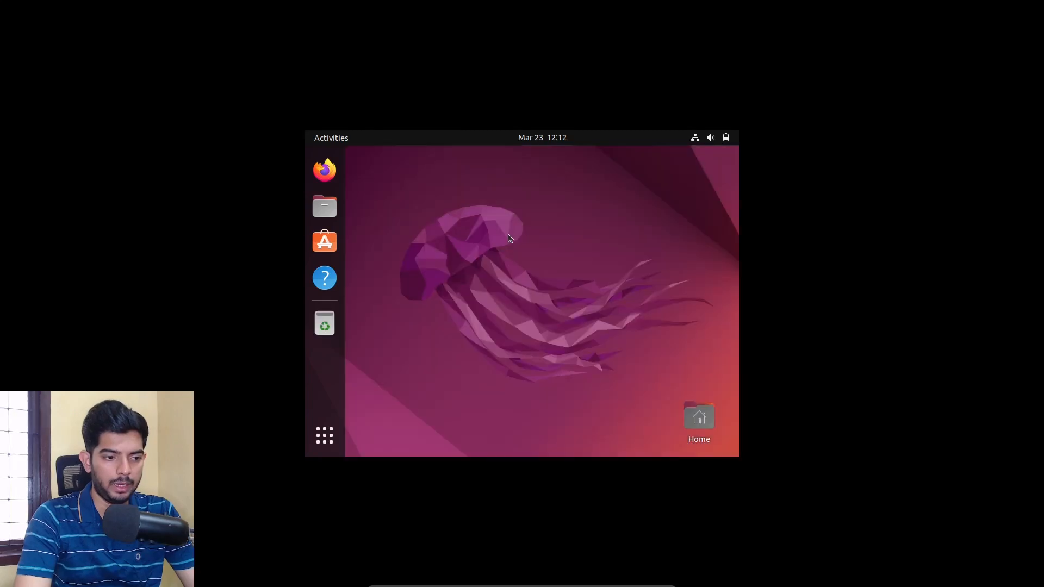
Step: Set the installed system's display resolution to 1920 × 1080 (16:9) and keep the changes
{"action": "right_click", "coordinate": [507, 233]}
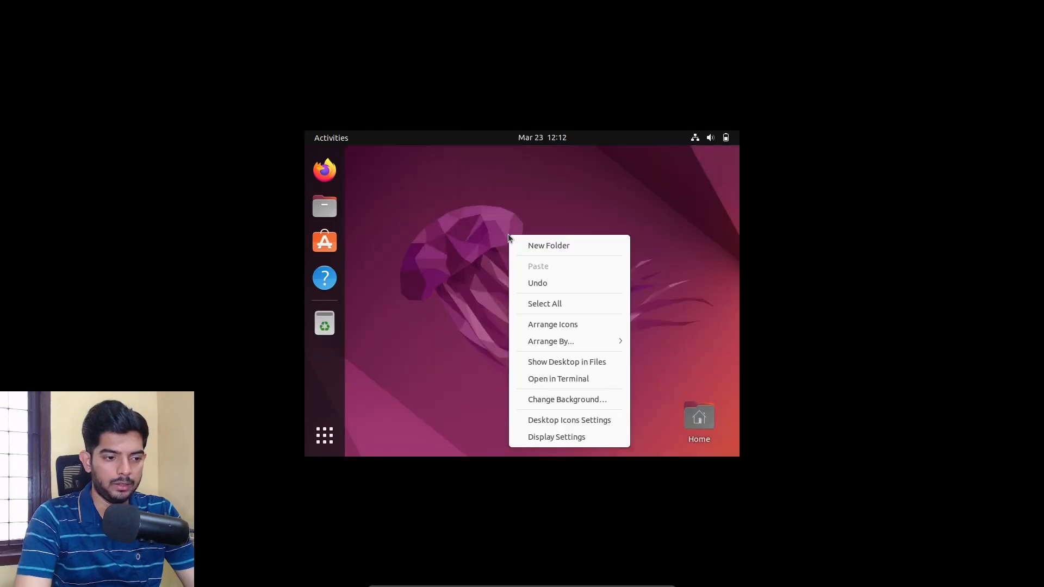
{"action": "left_click", "coordinate": [572, 437]}
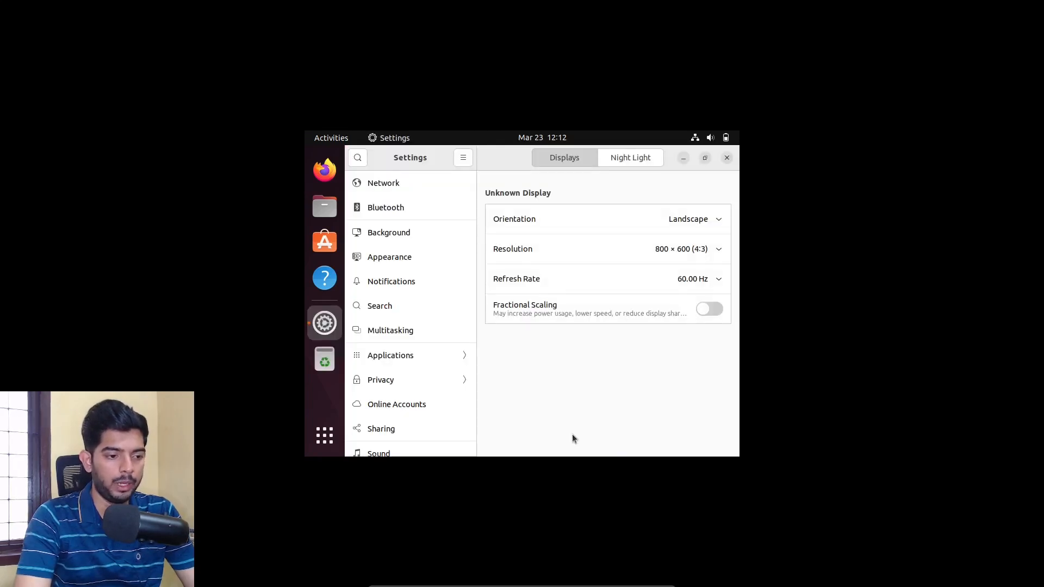
{"action": "left_click", "coordinate": [678, 250]}
{"action": "left_click", "coordinate": [642, 281]}
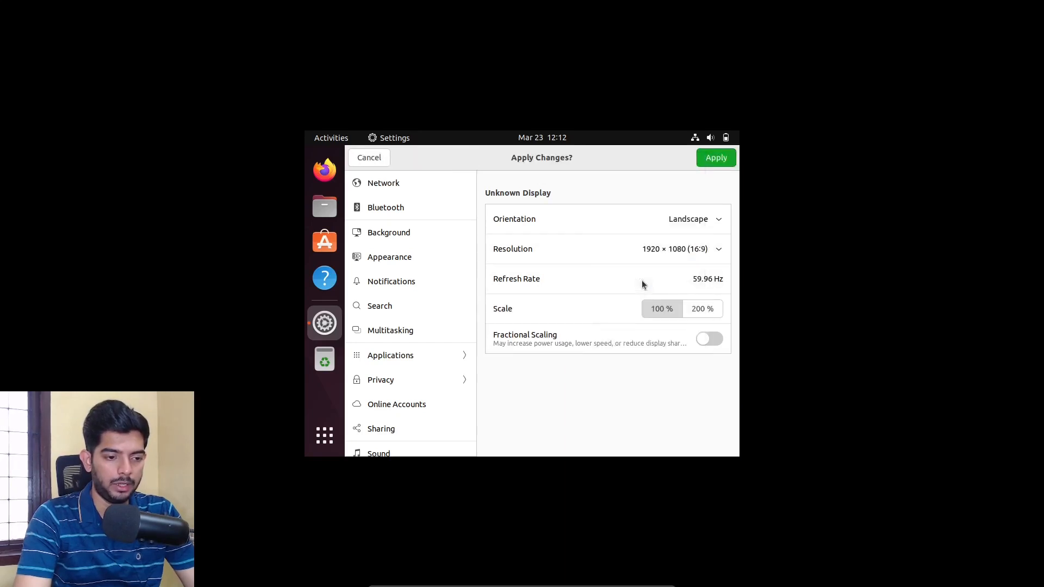
{"action": "left_click", "coordinate": [705, 162]}
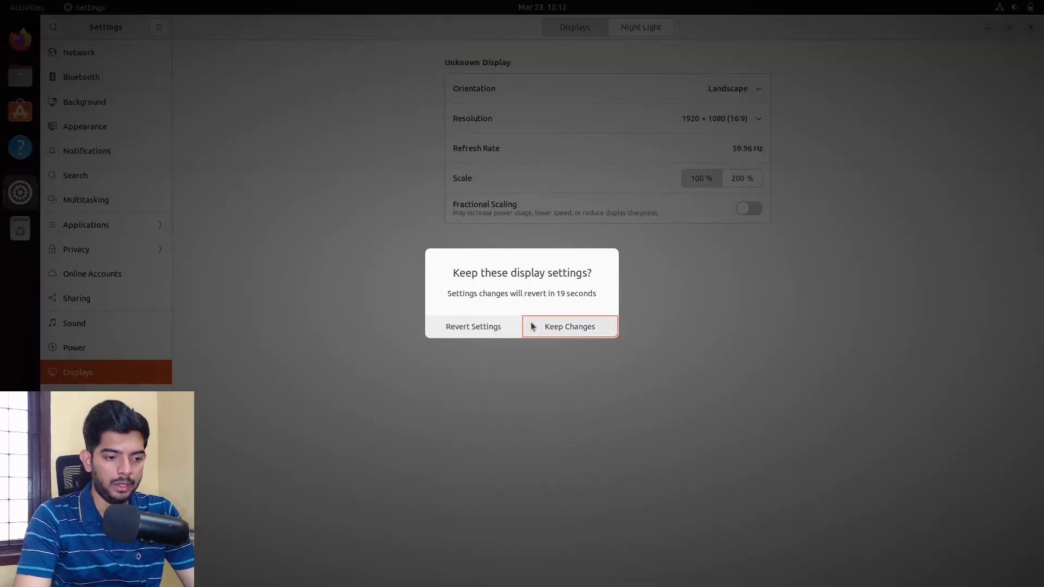
{"action": "left_click", "coordinate": [531, 321]}
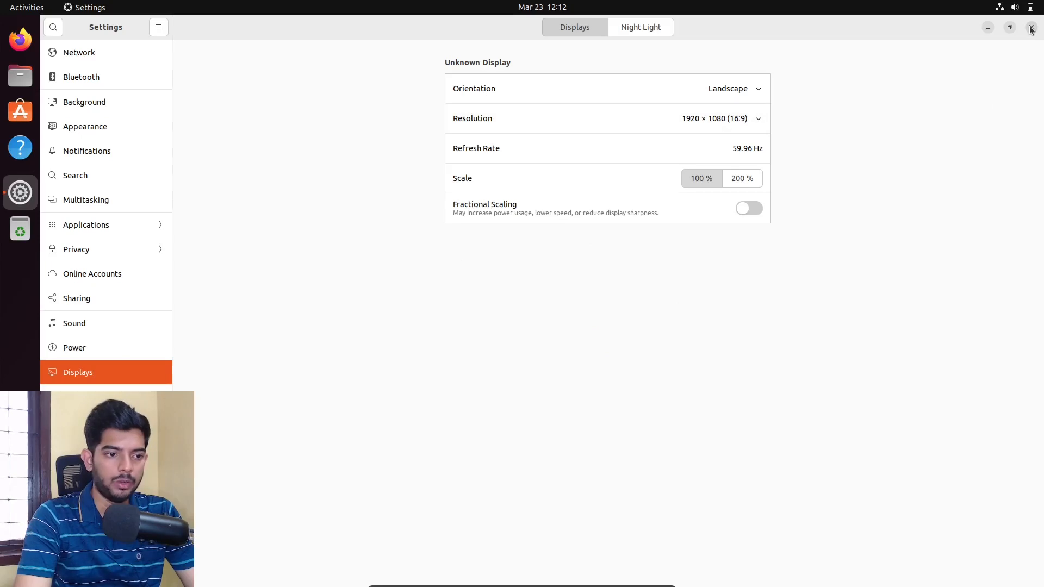
Step: Switch the Ubuntu appearance style to Dark and close the Settings window
{"action": "left_click", "coordinate": [109, 130]}
{"action": "left_click", "coordinate": [107, 104]}
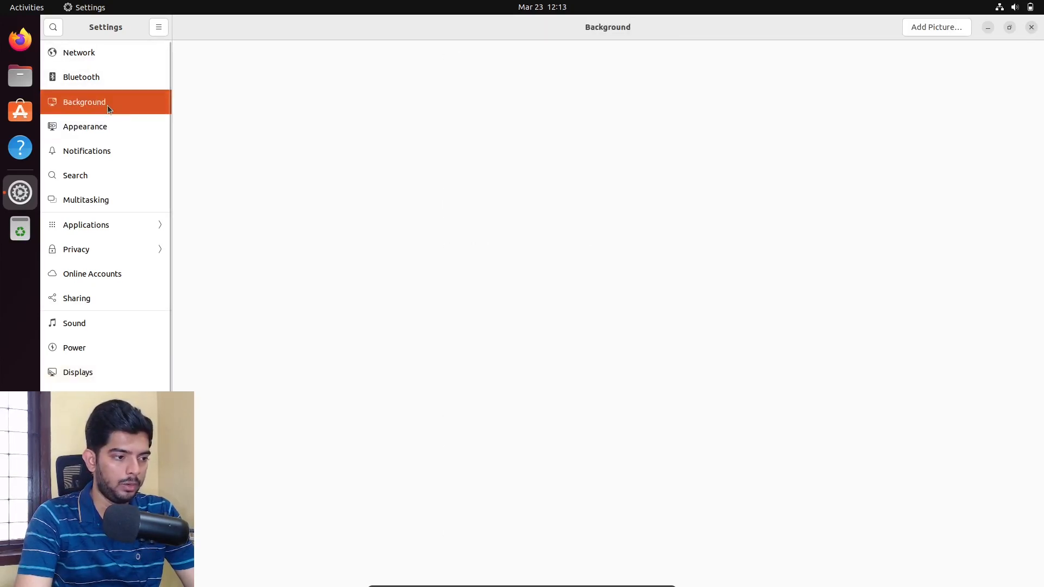
{"action": "left_click", "coordinate": [112, 134]}
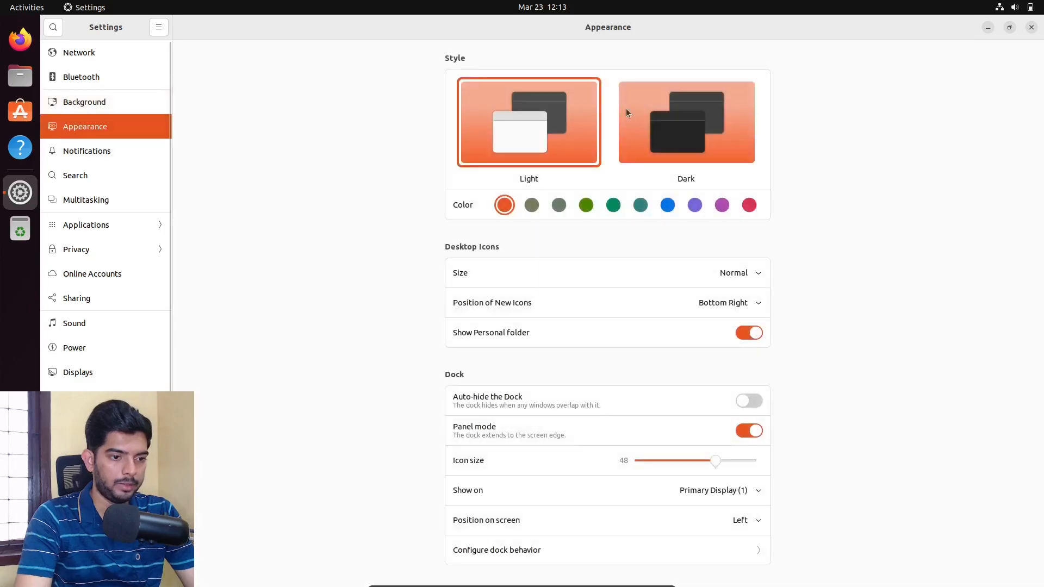
{"action": "left_click", "coordinate": [700, 136]}
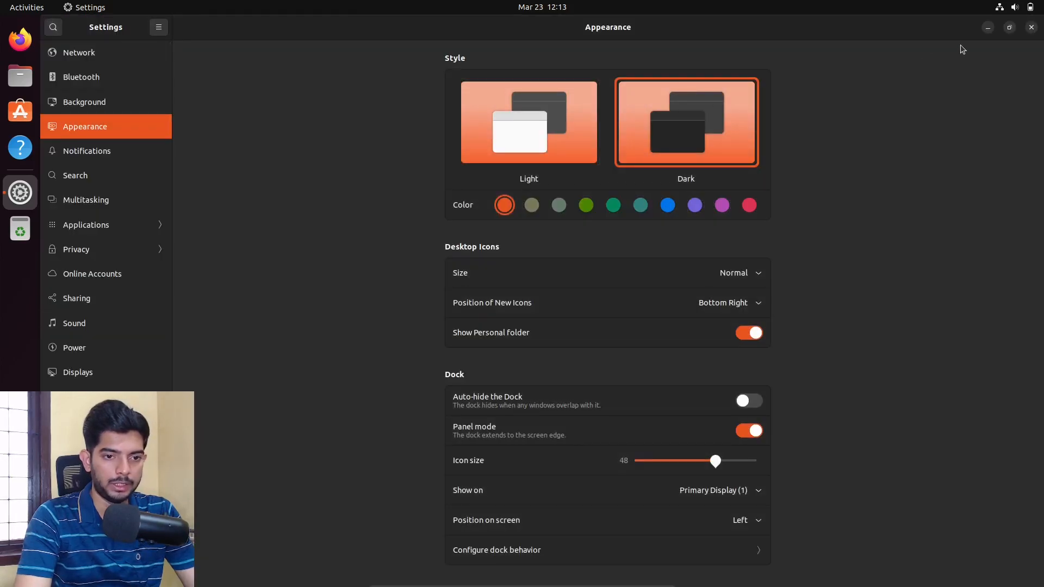
{"action": "left_click", "coordinate": [1031, 27]}
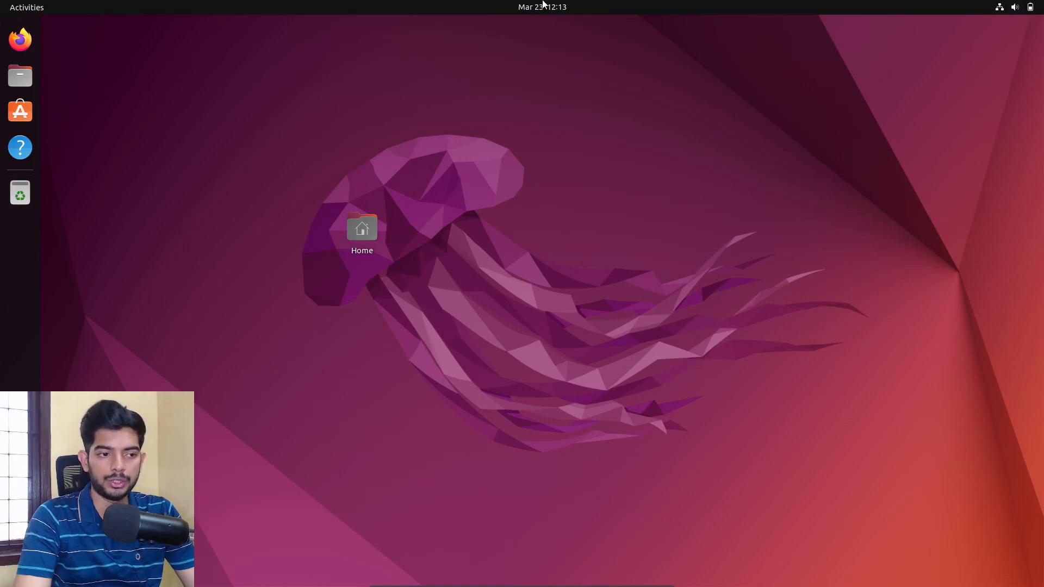
Step: Look at the system status menu, the calendar and the overview of installed applications
{"action": "left_click", "coordinate": [1001, 7]}
{"action": "left_click", "coordinate": [532, 6]}
{"action": "left_click", "coordinate": [274, 77]}
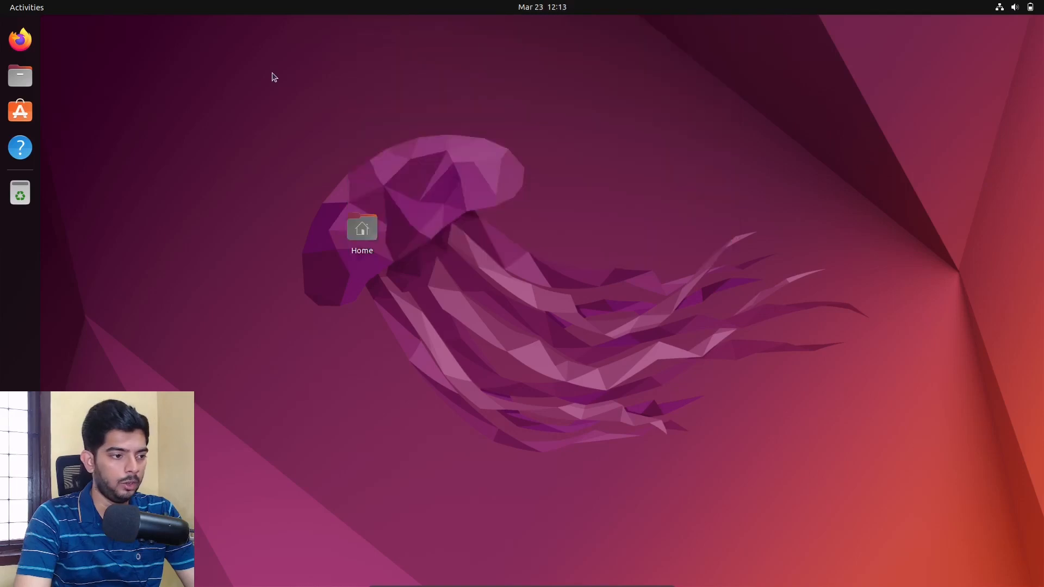
{"action": "key", "text": "super+a"}
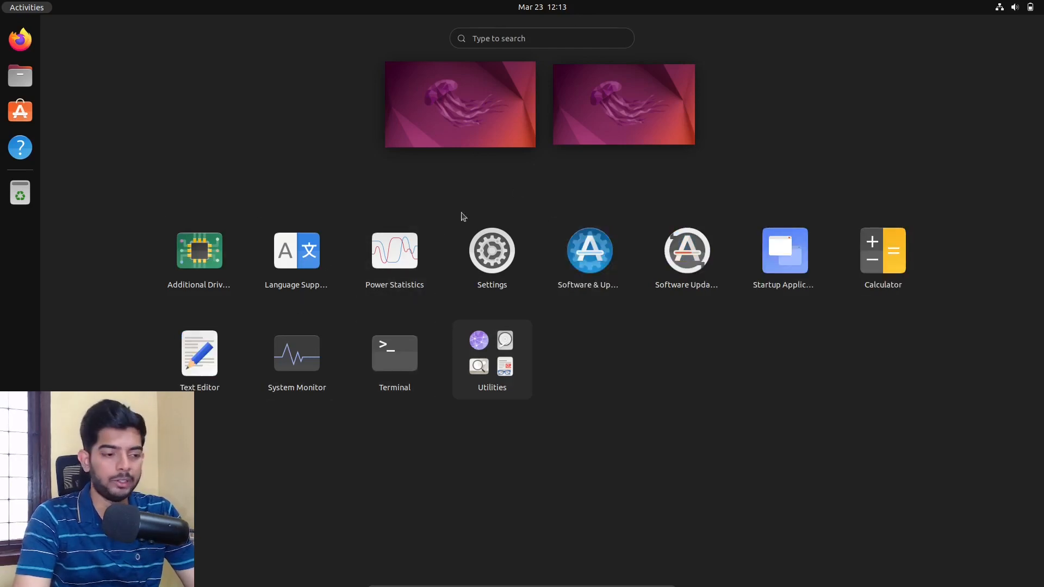
Step: Open the Terminal, move its window towards the middle of the desktop, and add Terminal to the favorites
{"action": "left_click", "coordinate": [406, 365]}
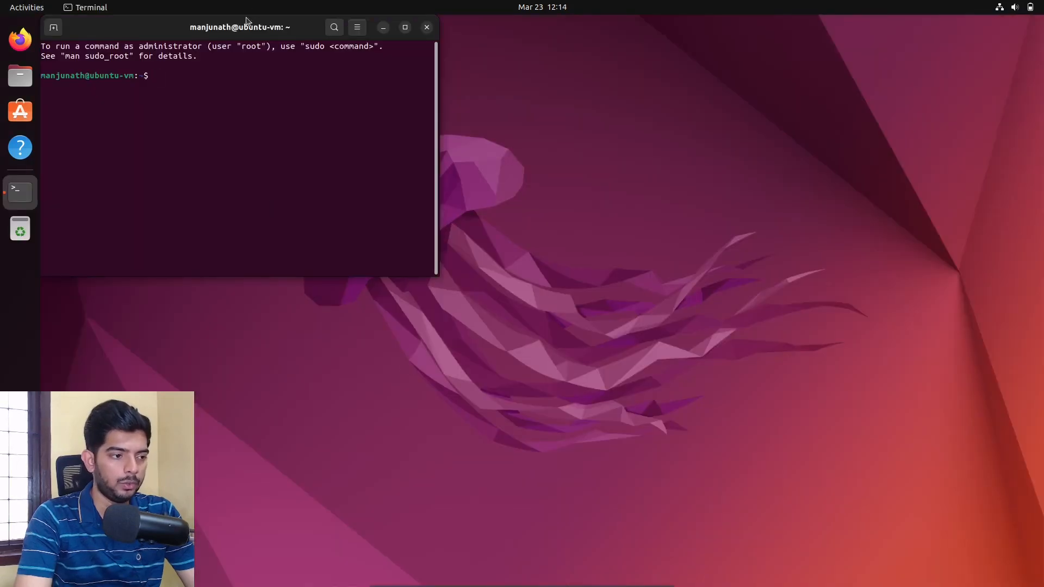
{"action": "left_click_drag", "start_coordinate": [244, 34], "coordinate": [446, 100]}
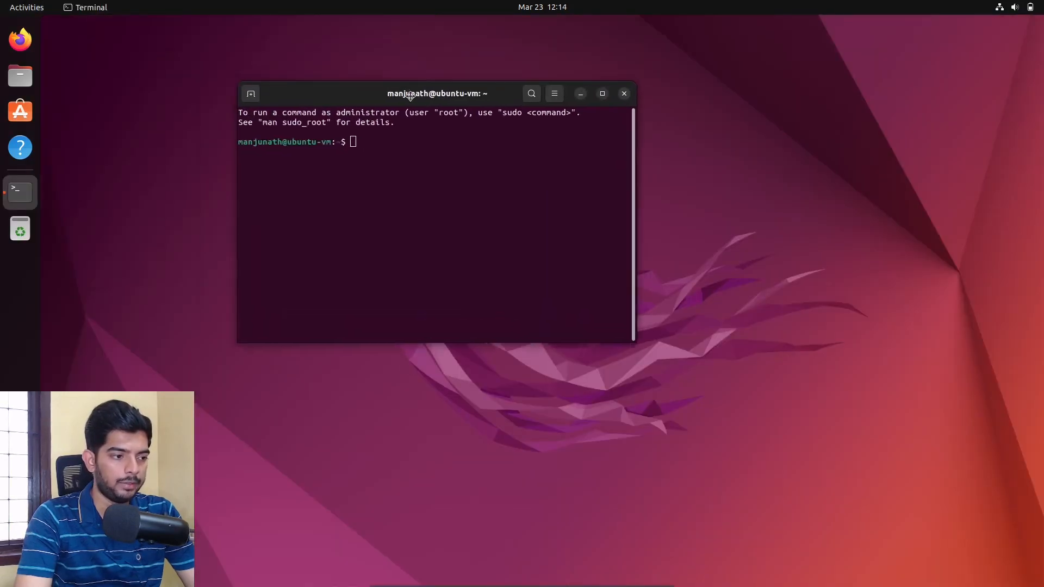
{"action": "right_click", "coordinate": [22, 189]}
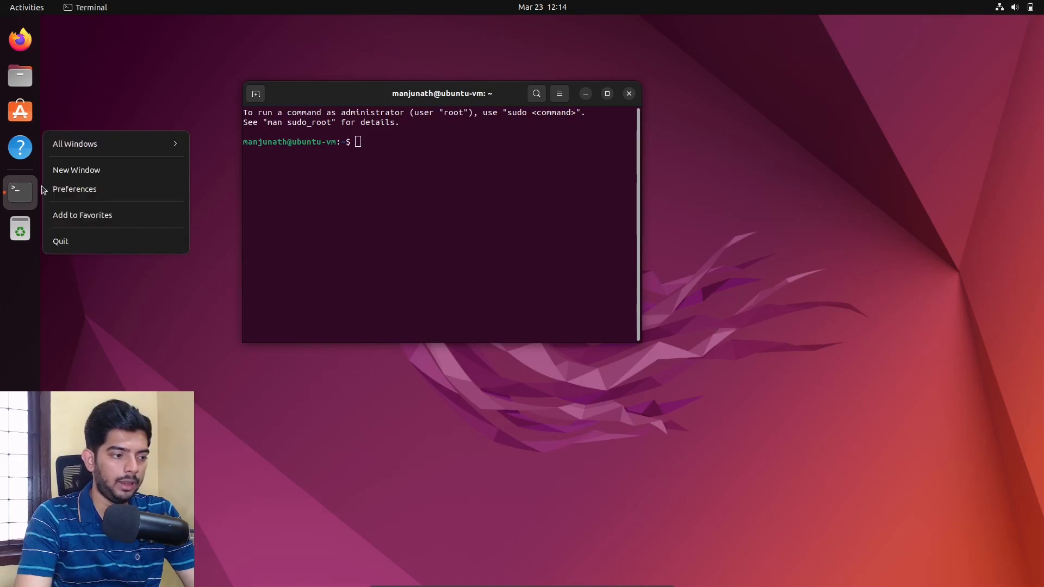
{"action": "left_click", "coordinate": [106, 216]}
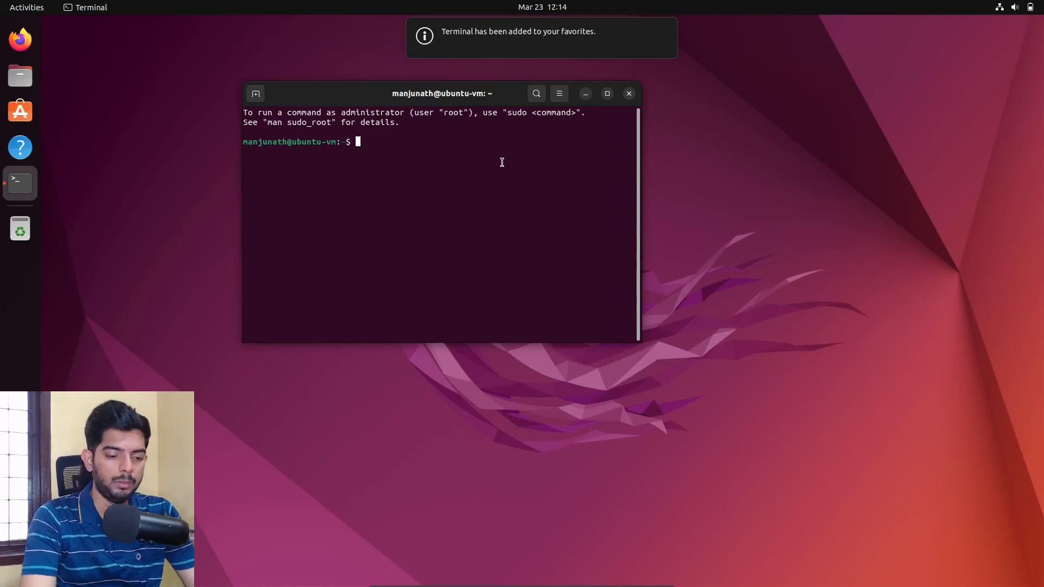
Step: Enlarge the Terminal window in both width and height
{"action": "type", "text": "="}
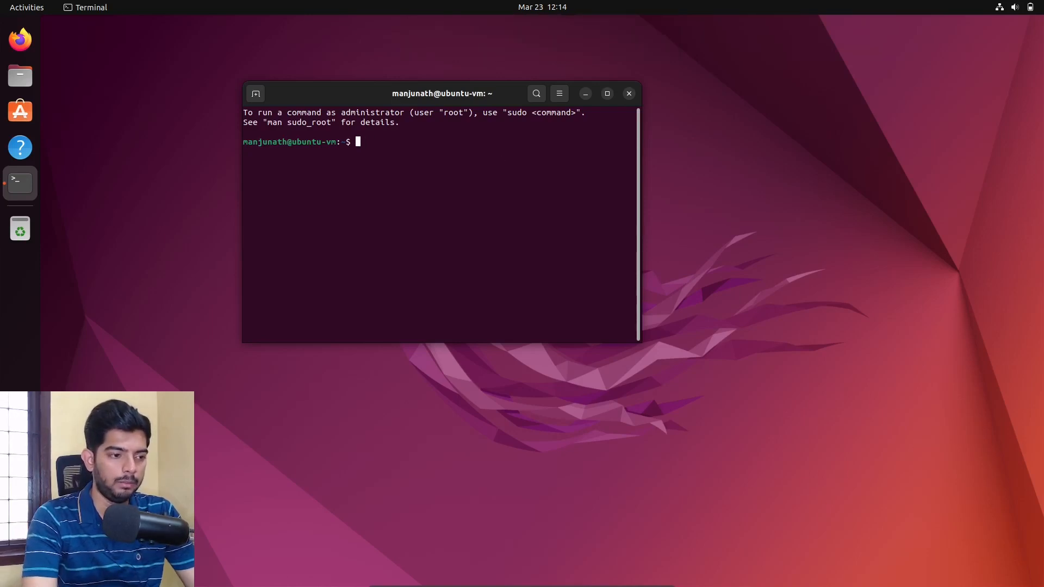
{"action": "type", "text": "=="}
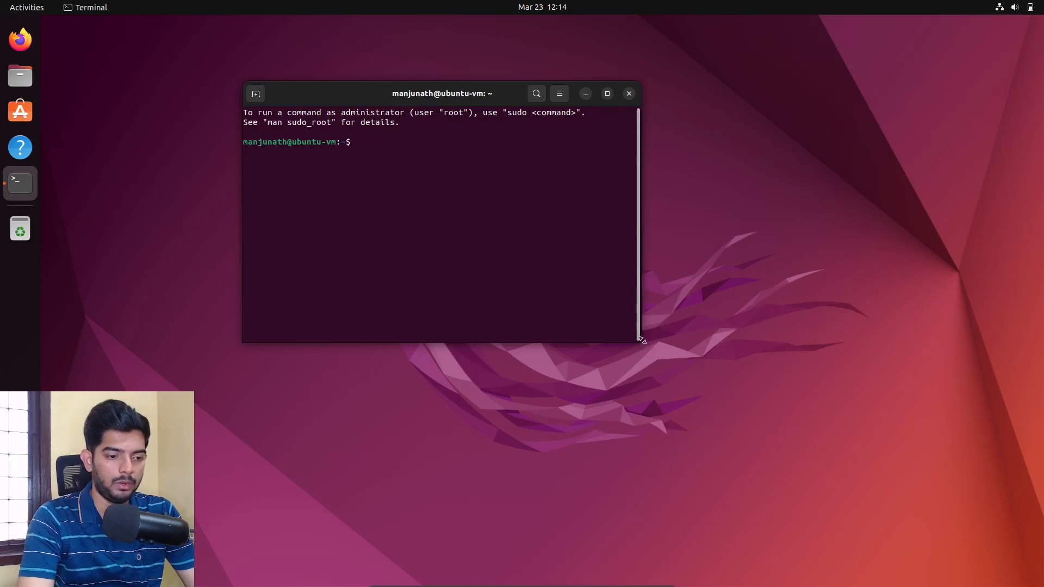
{"action": "left_click_drag", "start_coordinate": [642, 340], "coordinate": [866, 460]}
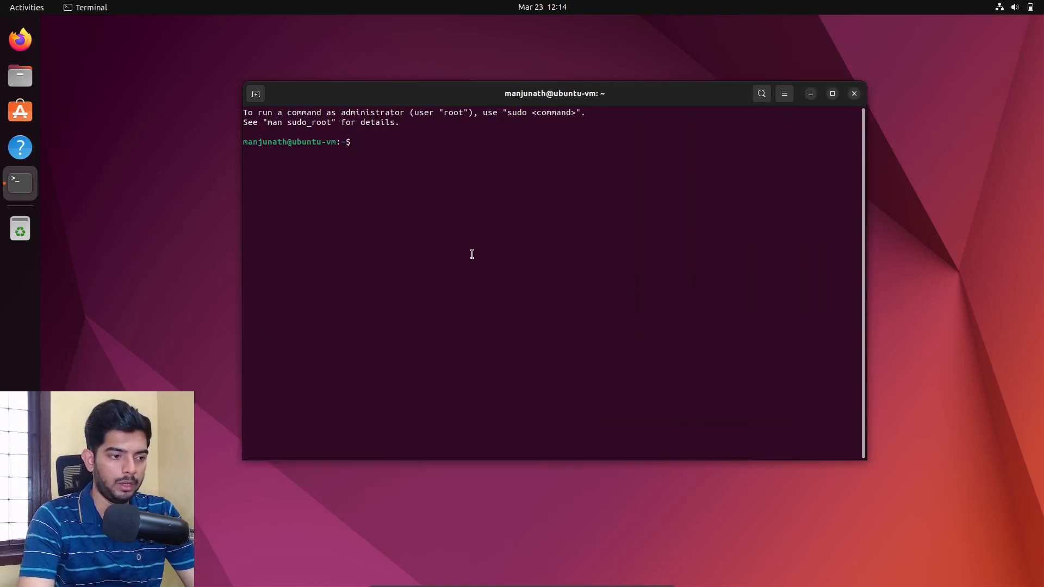
Step: Enable a custom font for the Terminal profile, set Monospace to size 16, and close the preferences
{"action": "right_click", "coordinate": [370, 197]}
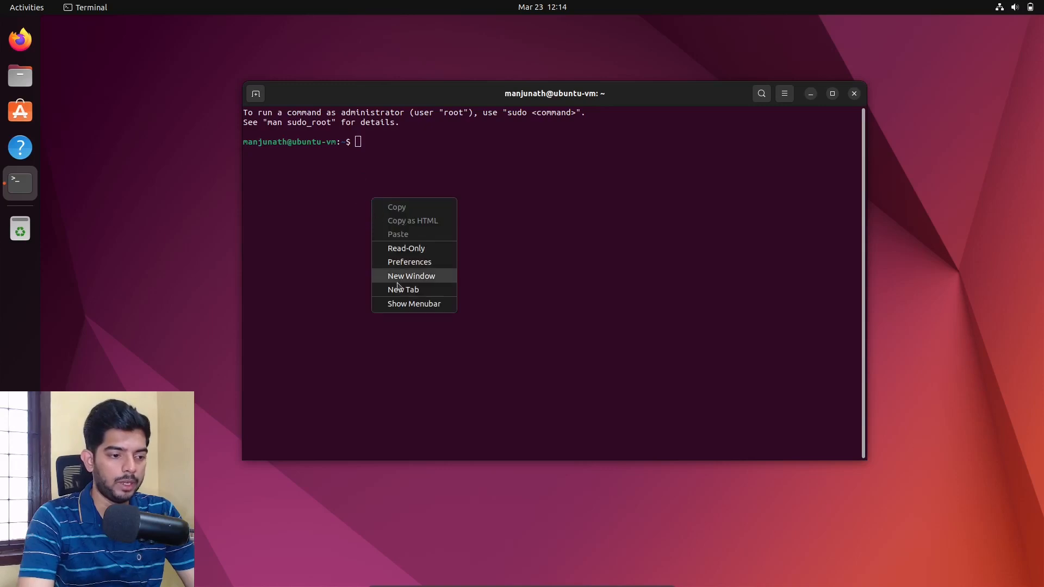
{"action": "left_click", "coordinate": [419, 263]}
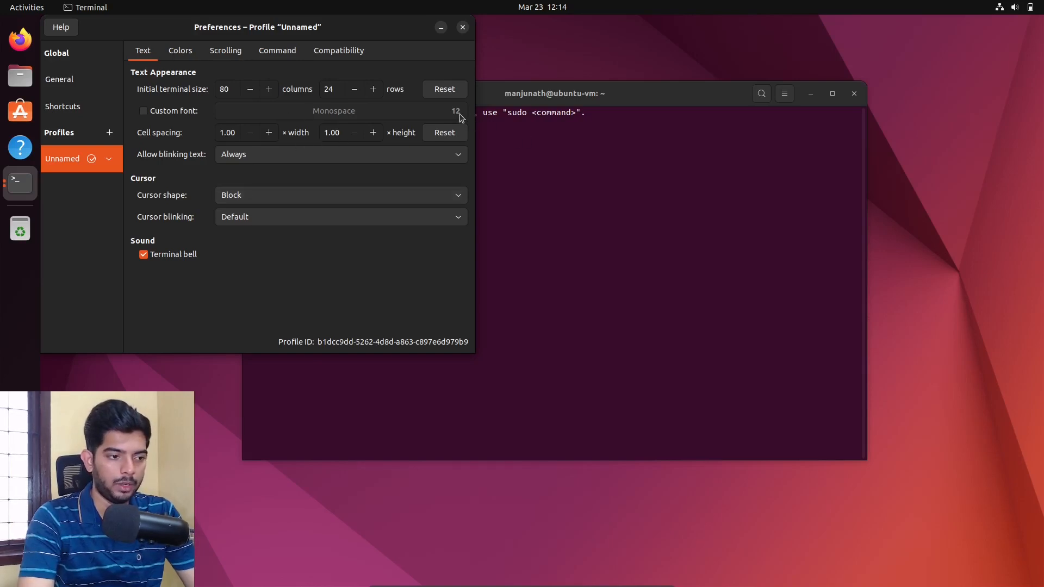
{"action": "left_click", "coordinate": [144, 112]}
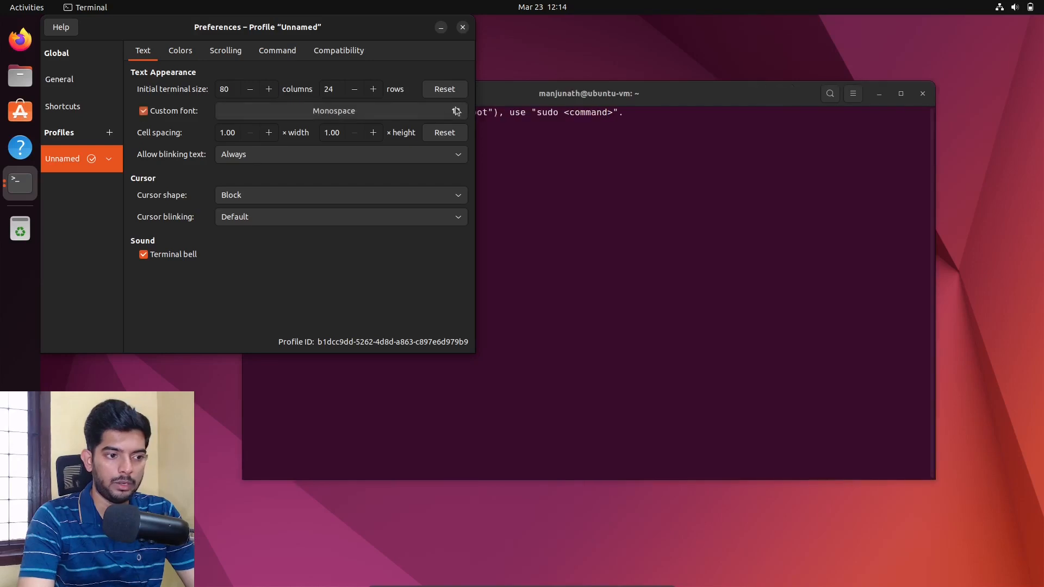
{"action": "left_click", "coordinate": [461, 117]}
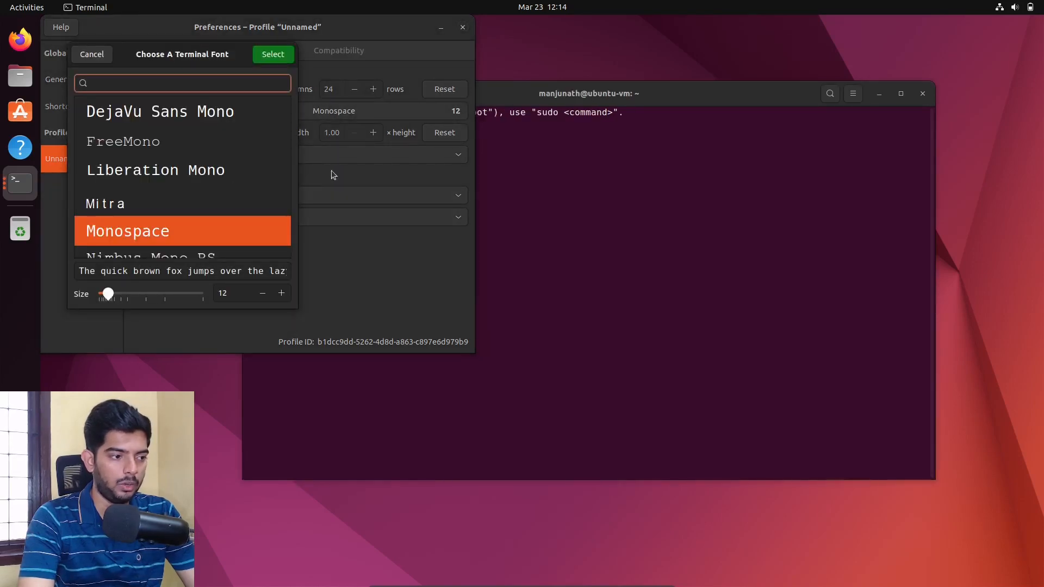
{"action": "mouse_move", "coordinate": [108, 293]}
{"action": "left_mouse_down"}
{"action": "mouse_move", "coordinate": [128, 296]}
{"action": "mouse_move", "coordinate": [113, 298]}
{"action": "left_mouse_up"}
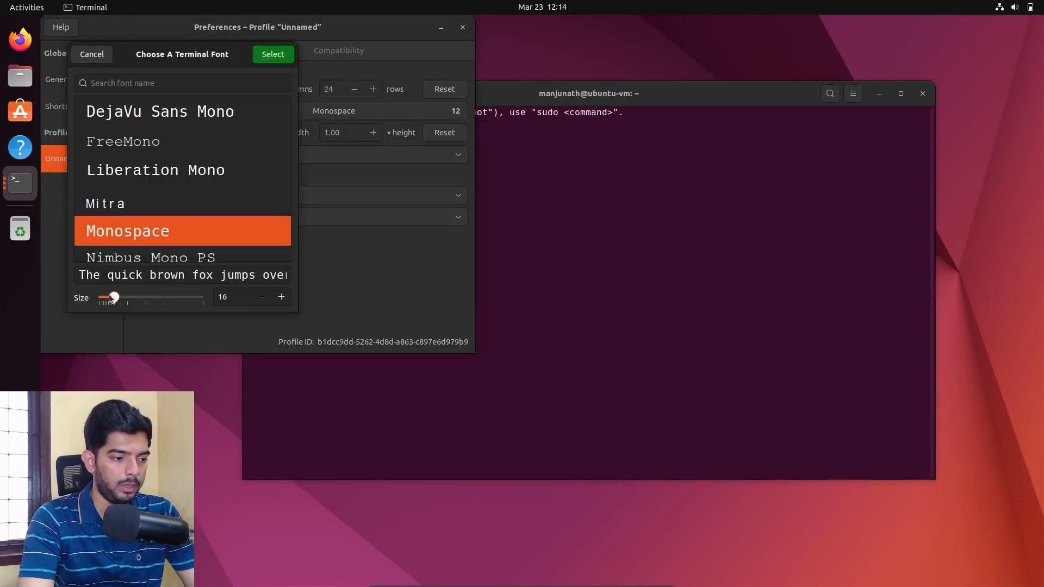
{"action": "left_click", "coordinate": [272, 54]}
{"action": "left_click", "coordinate": [463, 27]}
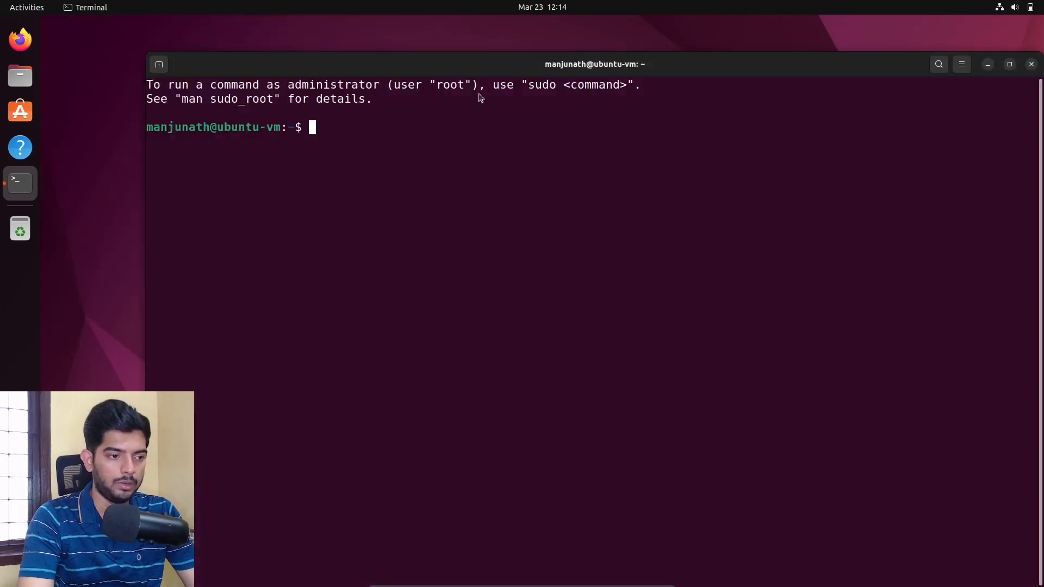
Step: Refresh the package lists by running sudo apt update in the Terminal
{"action": "type", "text": "sudo "}
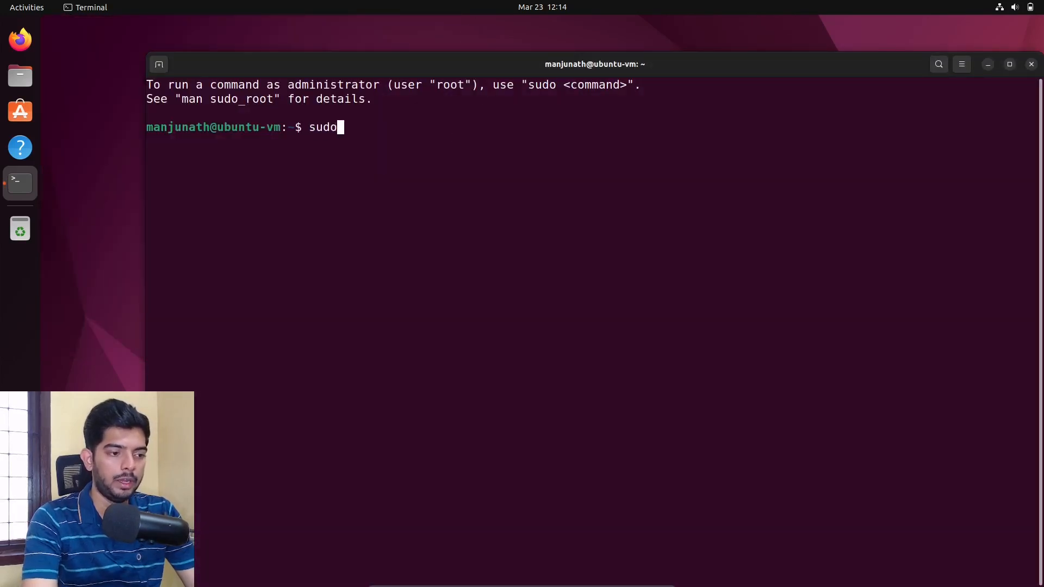
{"action": "type", "text": "apt "}
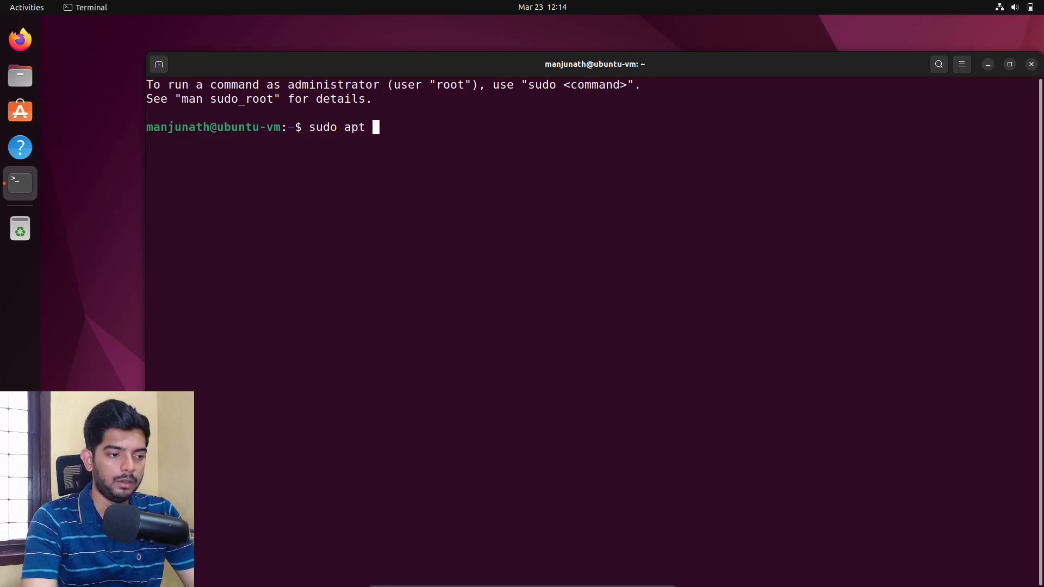
{"action": "type", "text": "update"}
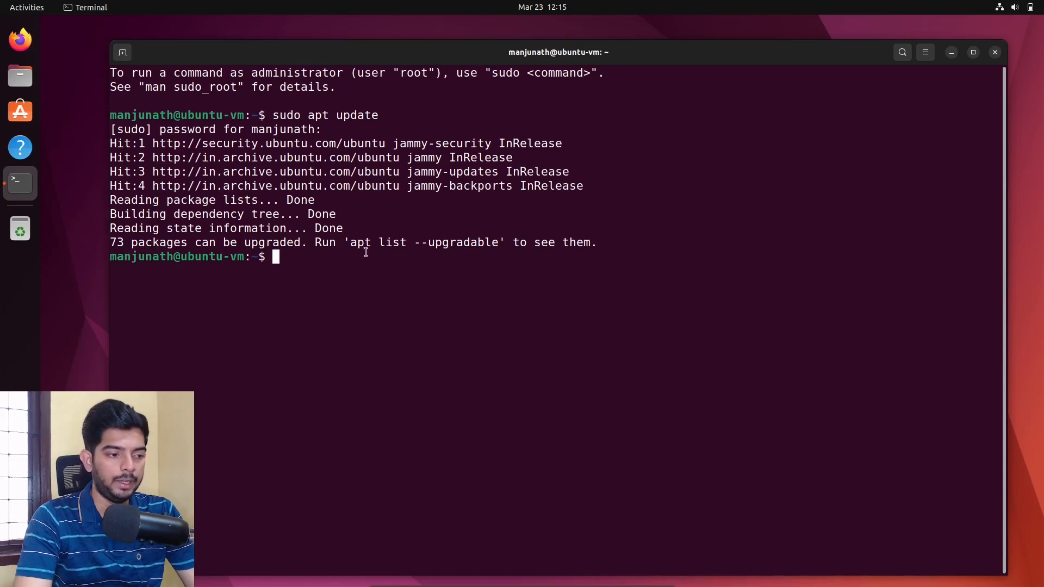
{"action": "type", "text": "sudo "}
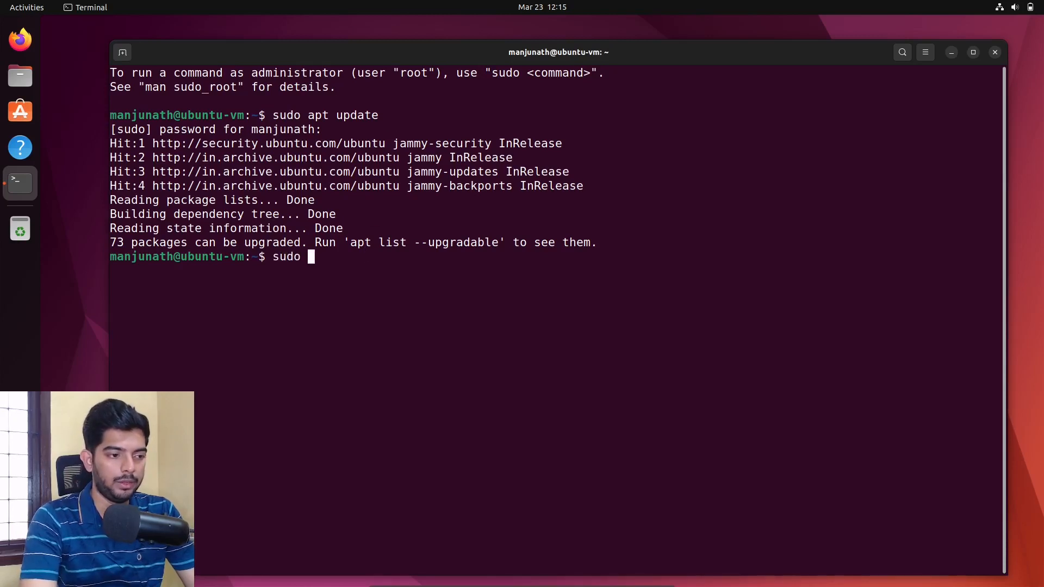
{"action": "type", "text": "apt upgrad"}
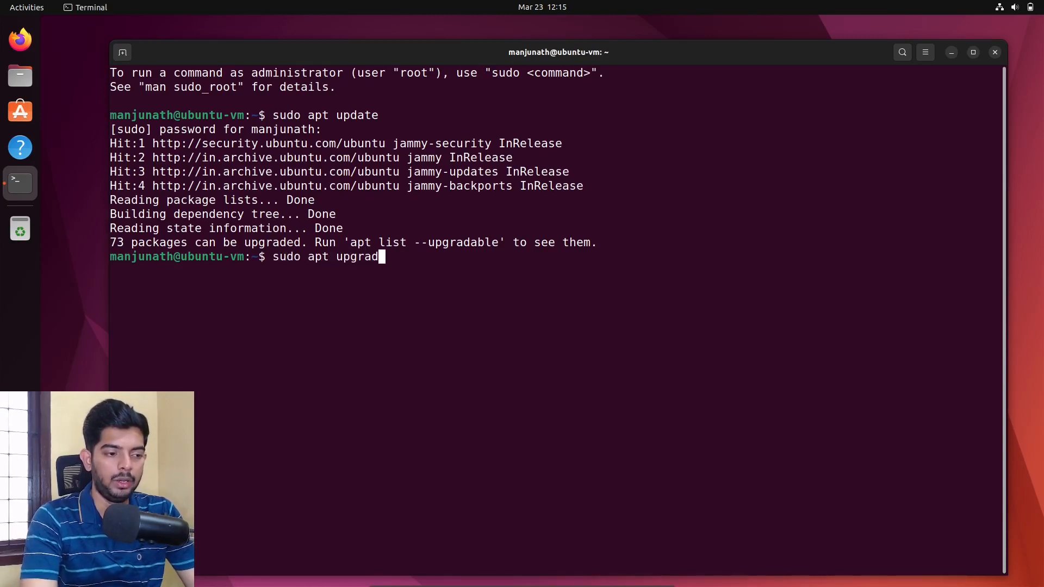
{"action": "type", "text": "e"}
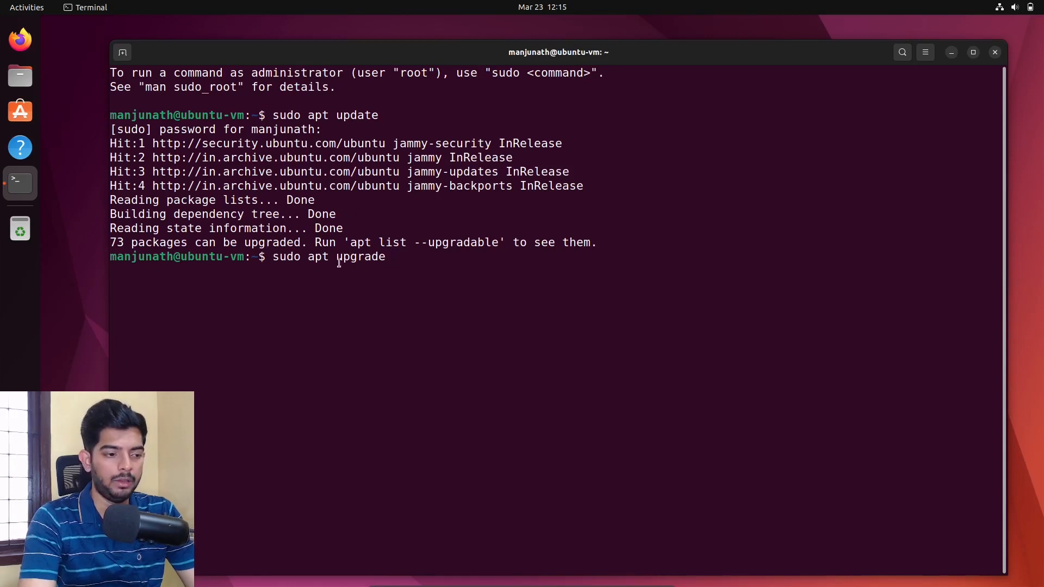
{"action": "key", "text": "BackSpace"}
{"action": "key", "text": "BackSpace"}
{"action": "key", "text": "BackSpace"}
{"action": "key", "text": "BackSpace"}
{"action": "key", "text": "BackSpace"}
{"action": "key", "text": "BackSpace"}
{"action": "key", "text": "BackSpace"}
{"action": "key", "text": "BackSpace"}
{"action": "key", "text": "BackSpace"}
{"action": "key", "text": "BackSpace"}
{"action": "key", "text": "BackSpace"}
{"action": "key", "text": "BackSpace"}
{"action": "key", "text": "BackSpace"}
{"action": "key", "text": "BackSpace"}
{"action": "key", "text": "BackSpace"}
{"action": "key", "text": "BackSpace"}
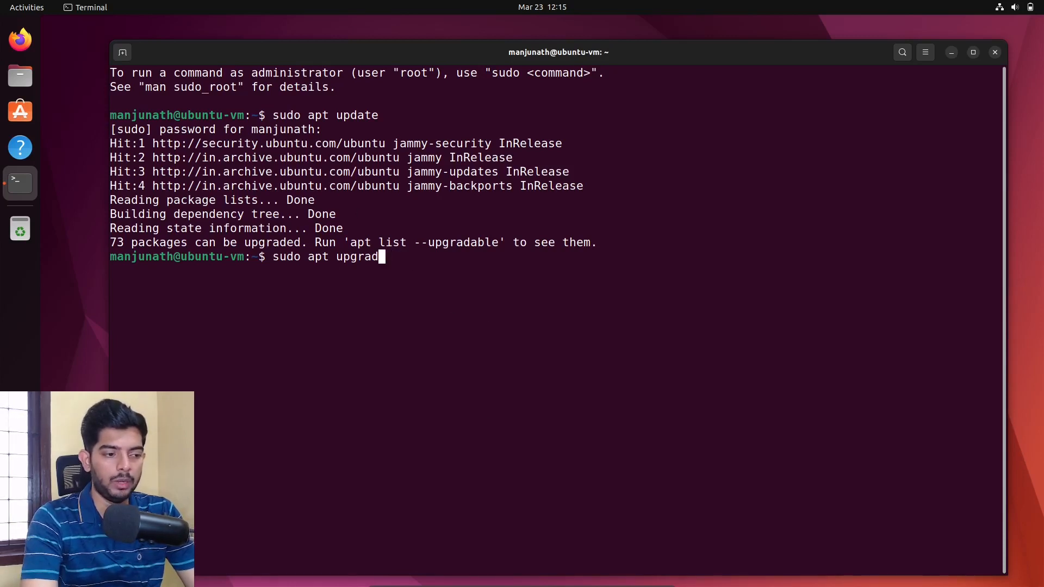
Step: Close the Terminal, then view the Firefox welcome page and close the browser
{"action": "left_click", "coordinate": [995, 53]}
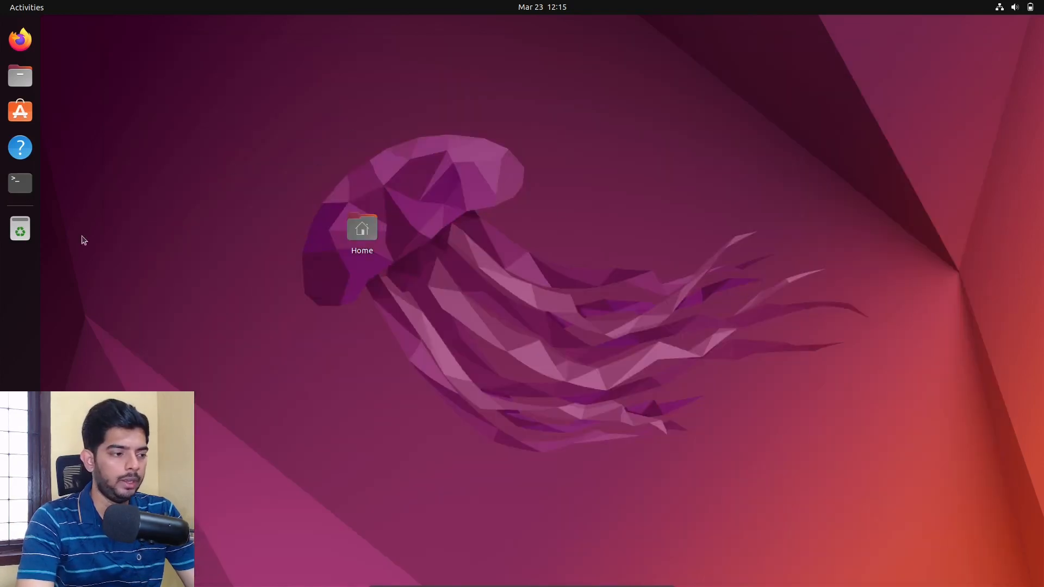
{"action": "left_click", "coordinate": [20, 39]}
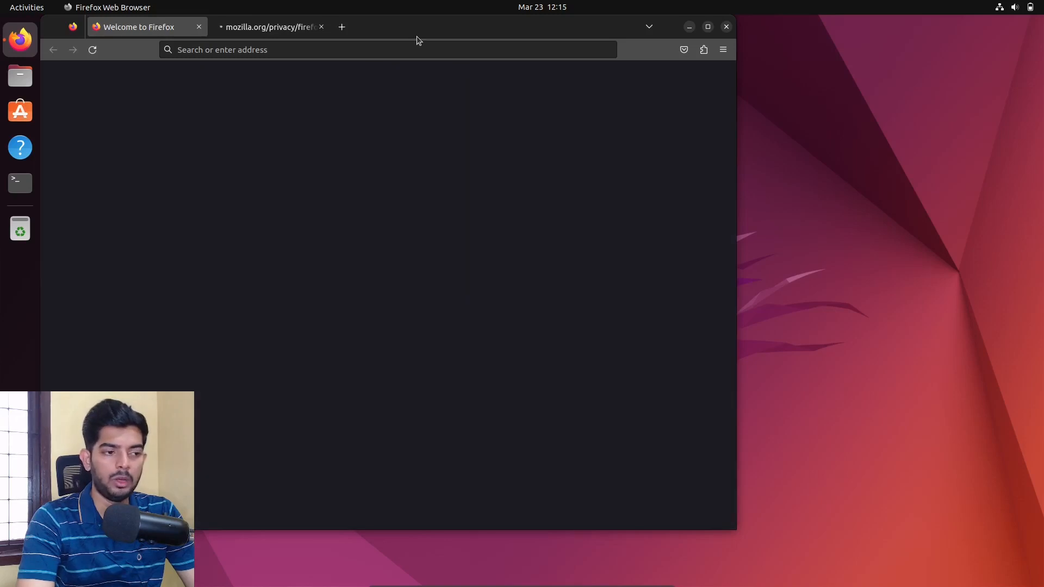
{"action": "left_click_drag", "start_coordinate": [440, 41], "coordinate": [492, 53]}
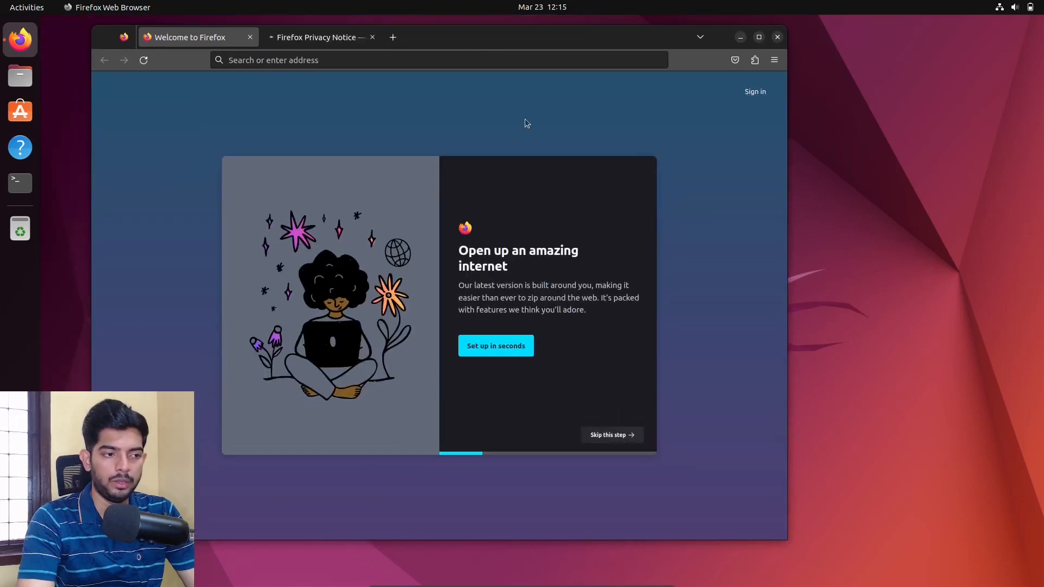
{"action": "left_click", "coordinate": [777, 37]}
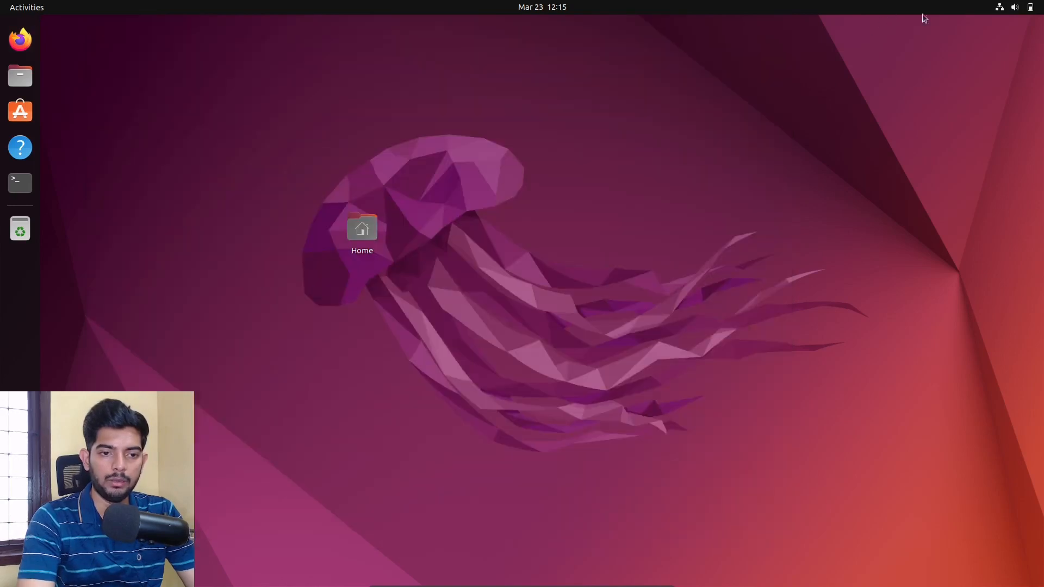
Step: Power off the Ubuntu virtual machine from within the guest system and confirm the shutdown
{"action": "left_click", "coordinate": [1000, 8]}
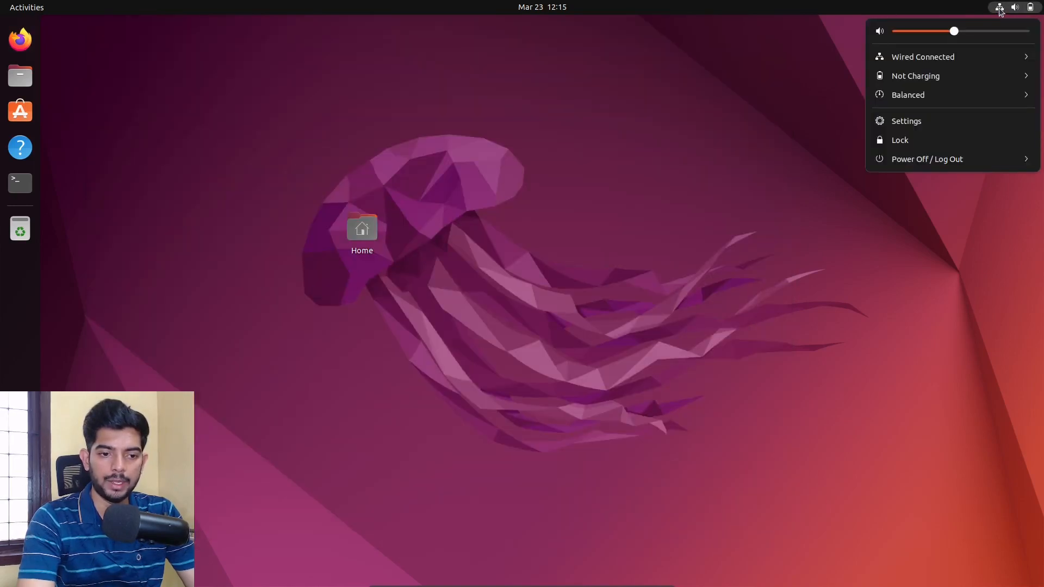
{"action": "left_click", "coordinate": [944, 161]}
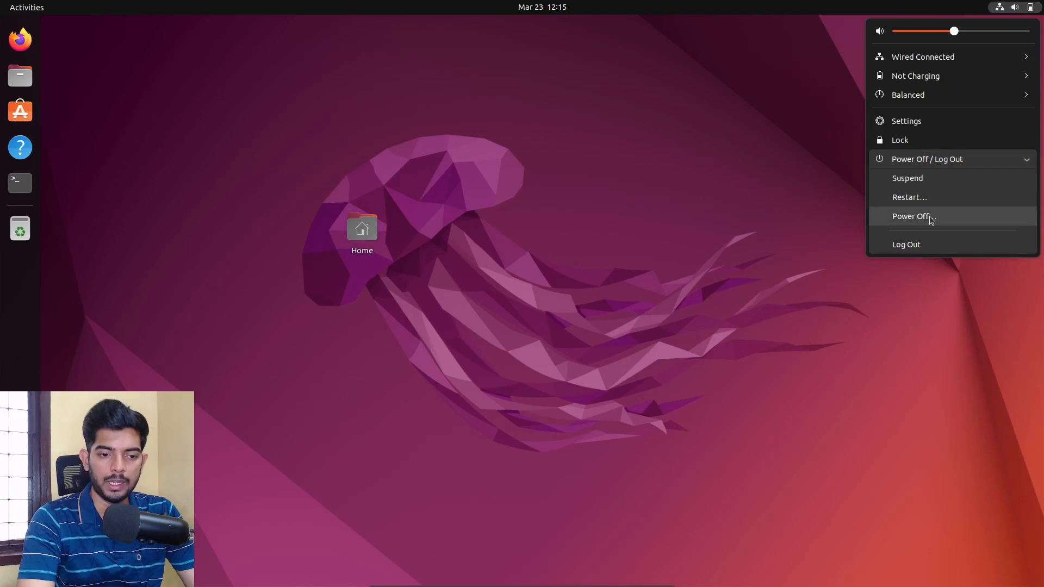
{"action": "left_click", "coordinate": [930, 217]}
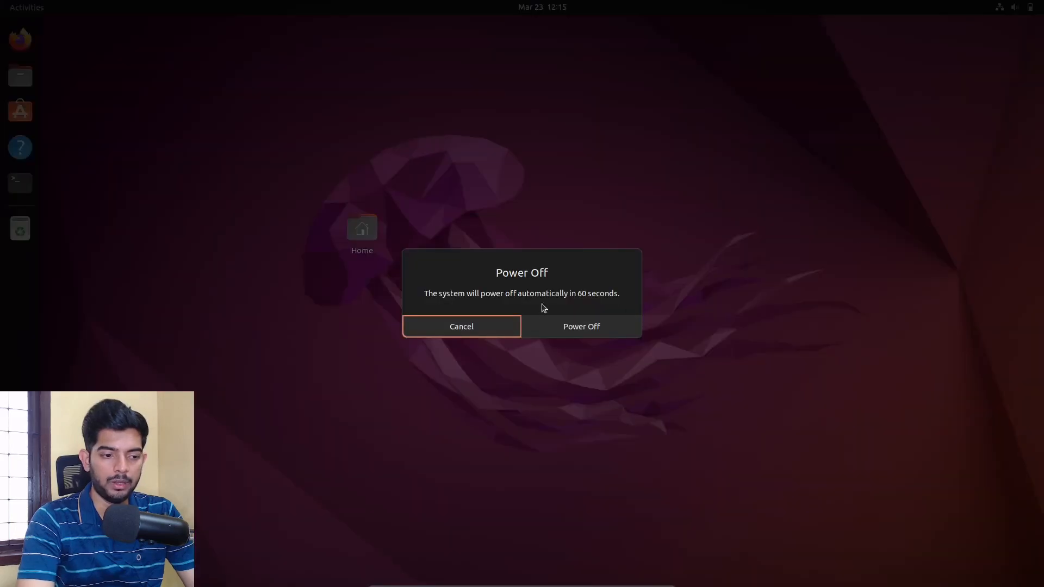
{"action": "left_click", "coordinate": [571, 326]}
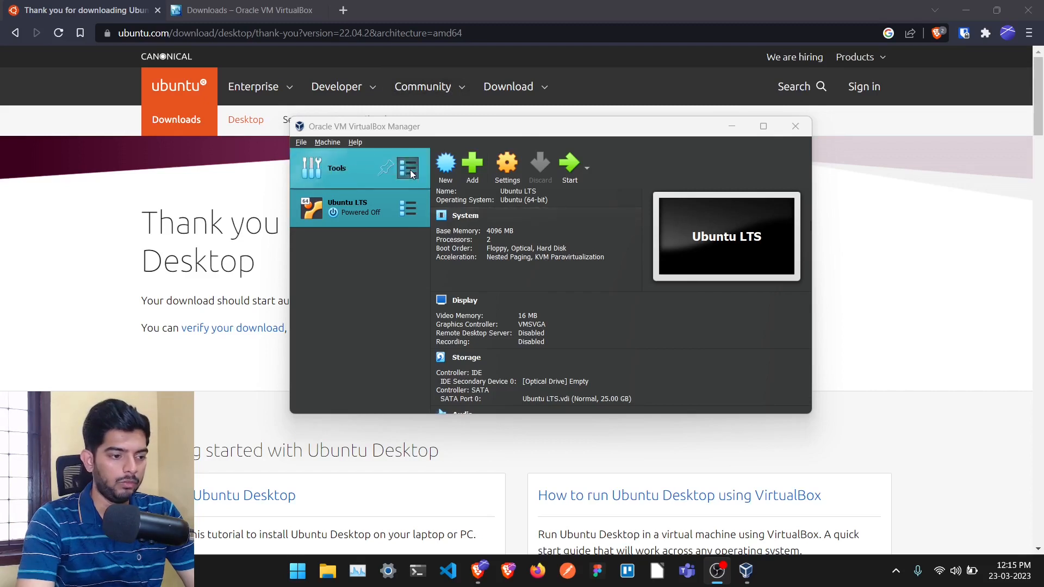
Step: Look at the actions available for the Ubuntu LTS machine in VirtualBox Manager, including Remove, without choosing one
{"action": "right_click", "coordinate": [364, 212]}
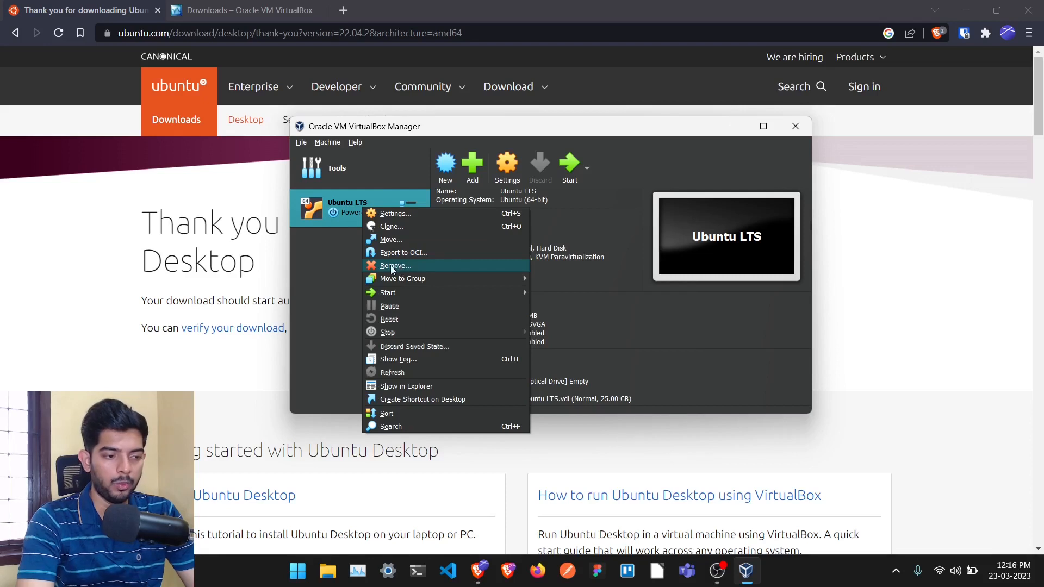
{"action": "left_click", "coordinate": [314, 270]}
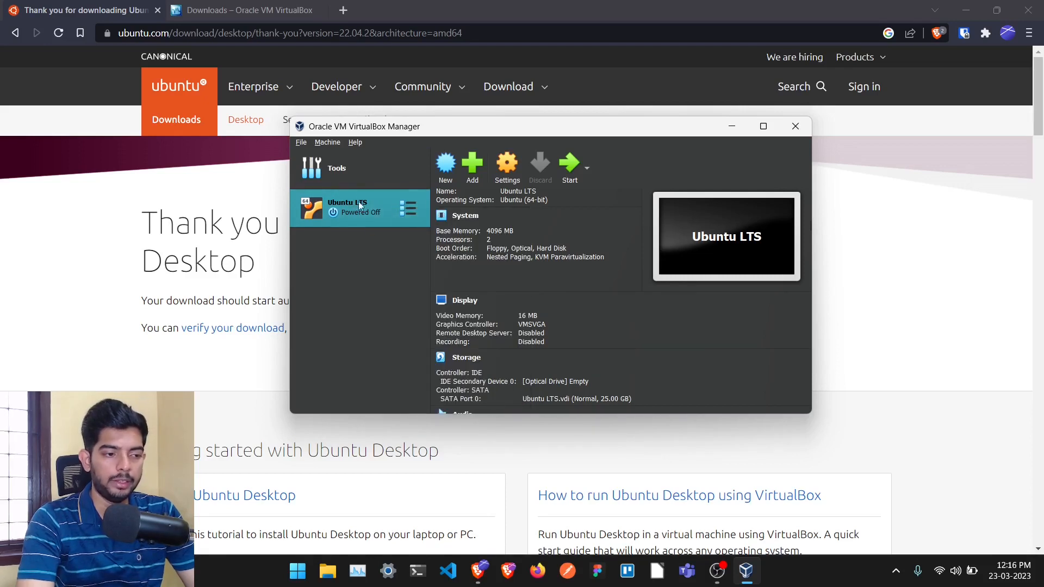